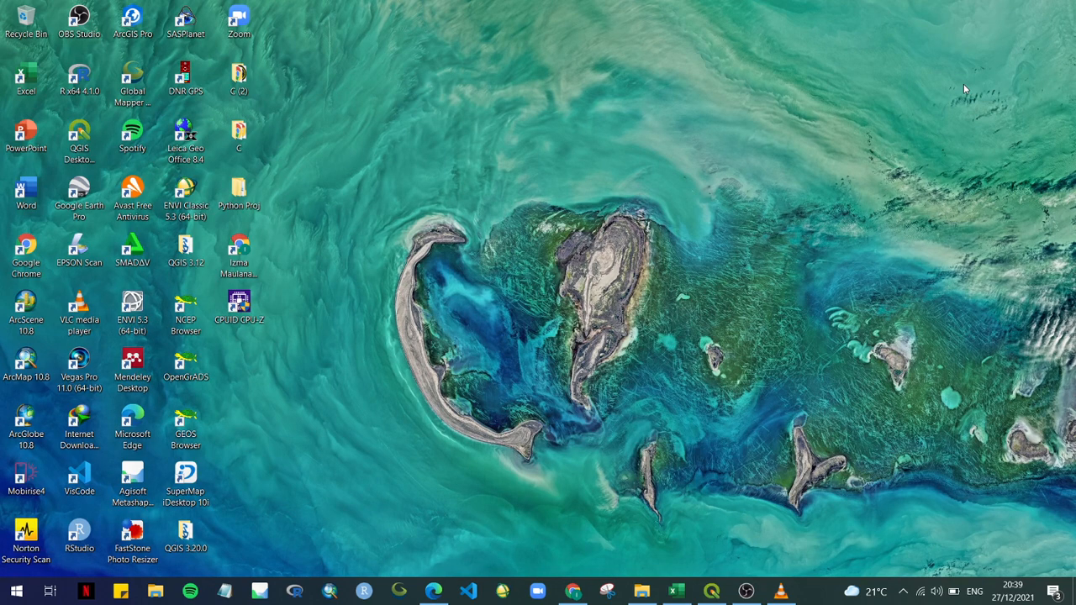
Switch to Chrome, review the Global Forest Change map page, and follow its data download link.
click(580, 590)
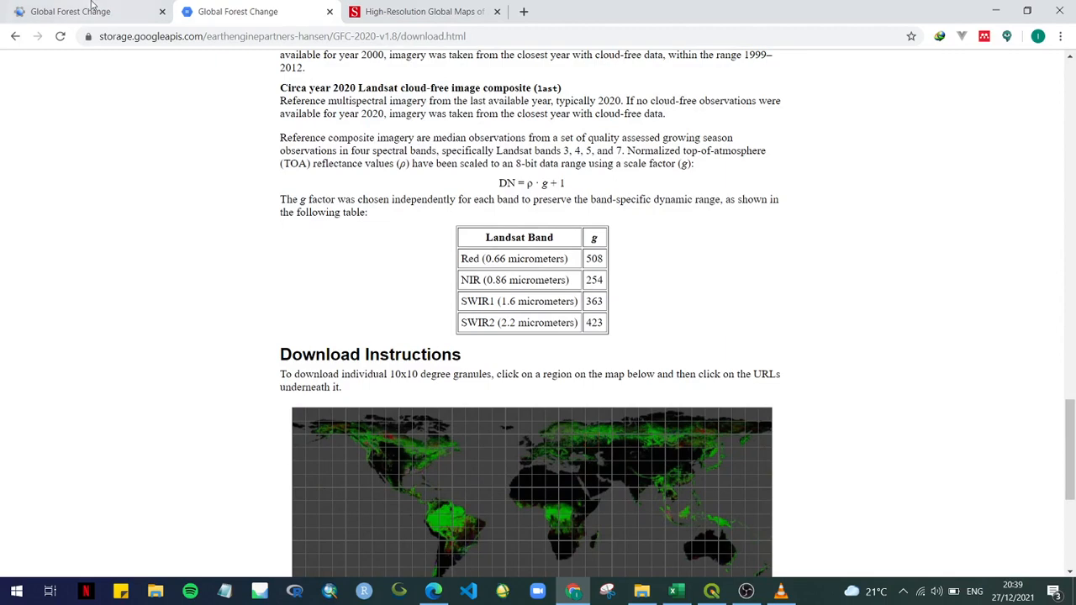
key(ctrl+shift+Tab)
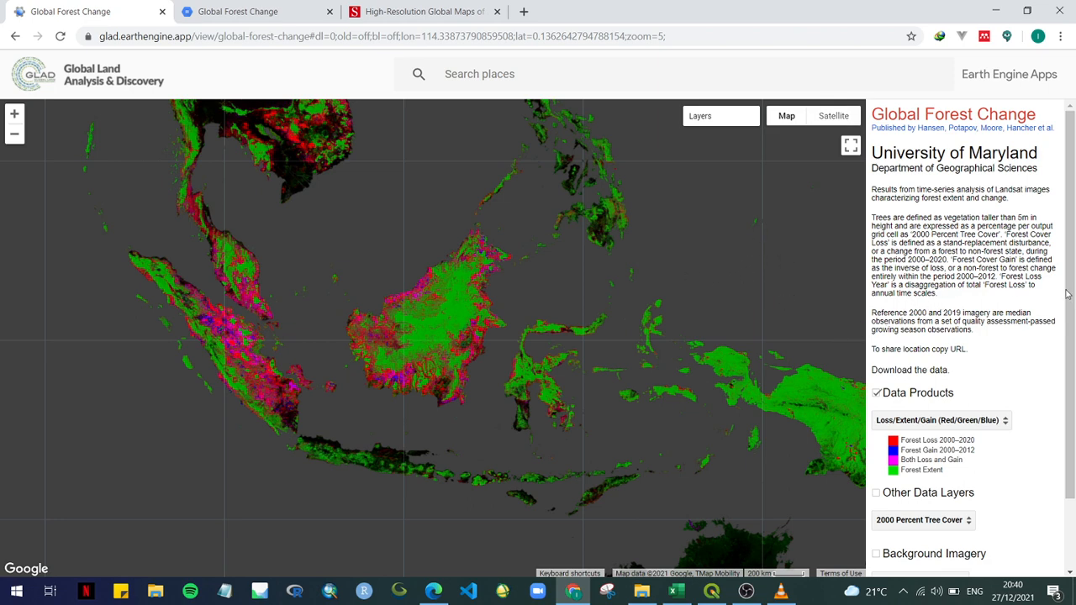
scroll(1070, 271, down, 1)
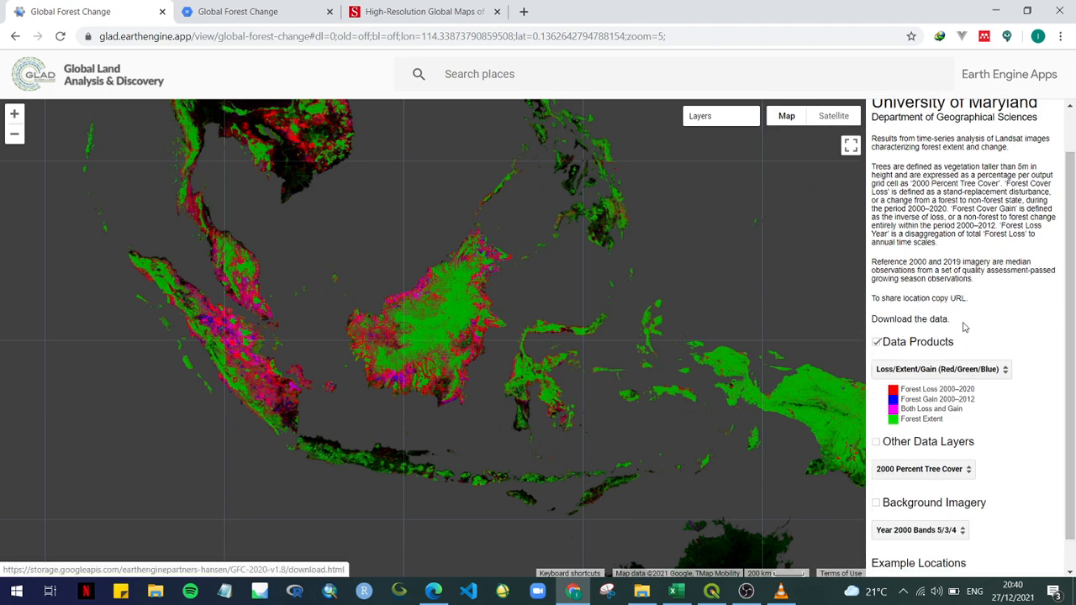
click(883, 319)
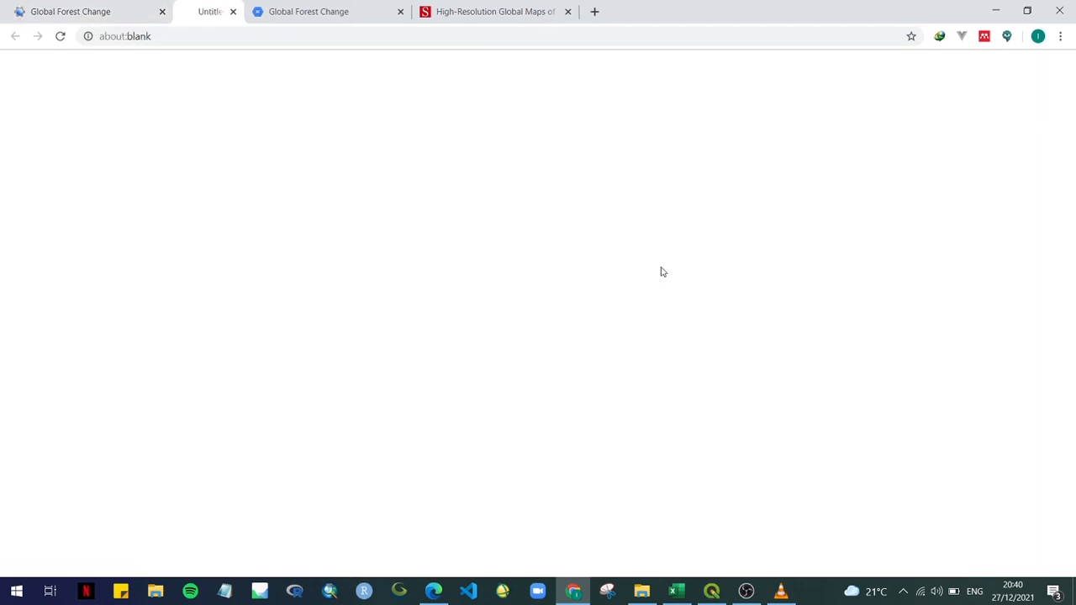
click(329, 12)
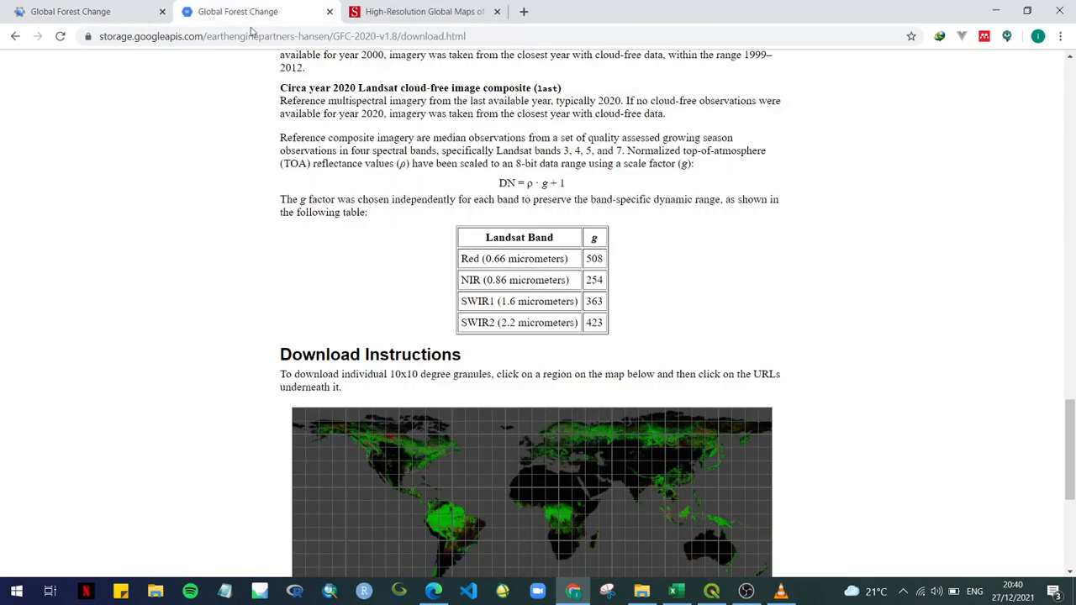
Review the introduction of the Global Forest Change 2000–2020 download page and the associated Science journal article.
scroll(975, 357, up, 4)
drag(1070, 383, 1072, 63)
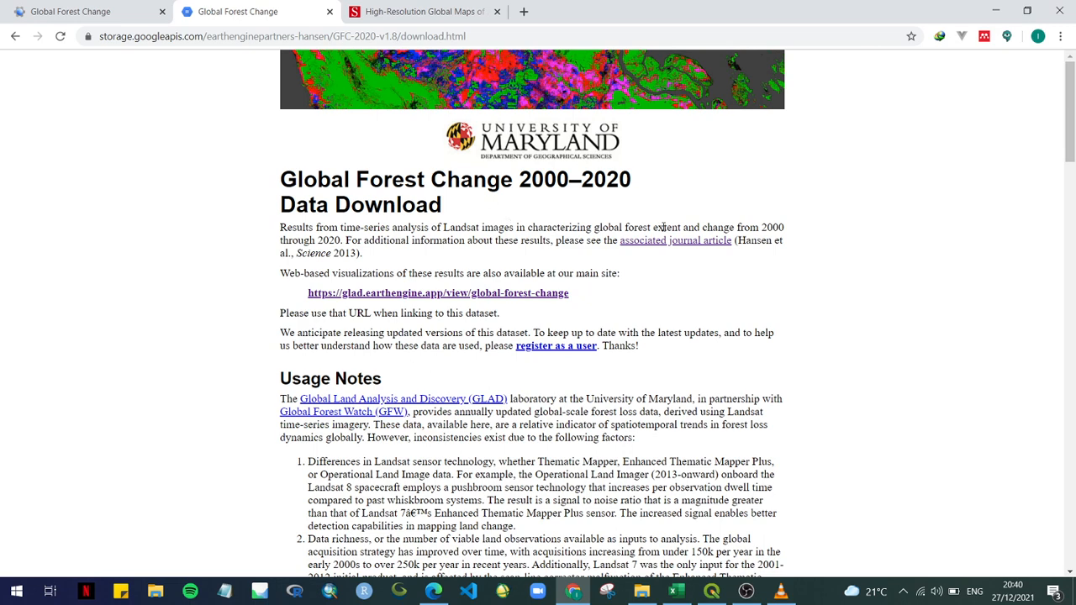
click(421, 7)
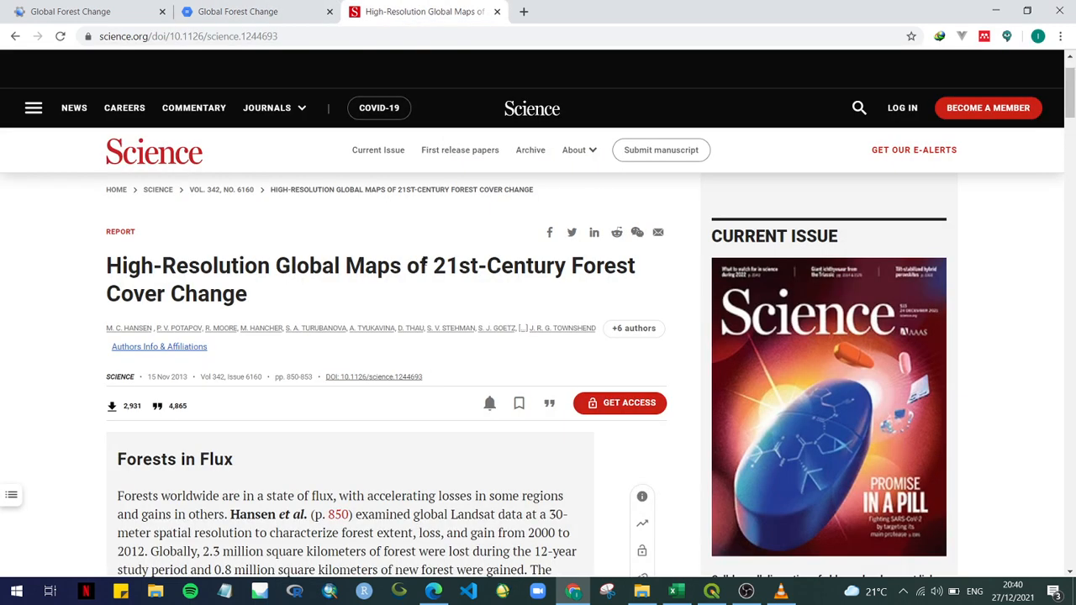
key(ctrl+shift+Tab)
Read the download page's usage notes, license and attribution, and dataset details, focusing on the year of gross forest cover loss event (lossyear) layer.
scroll(460, 262, down, 1)
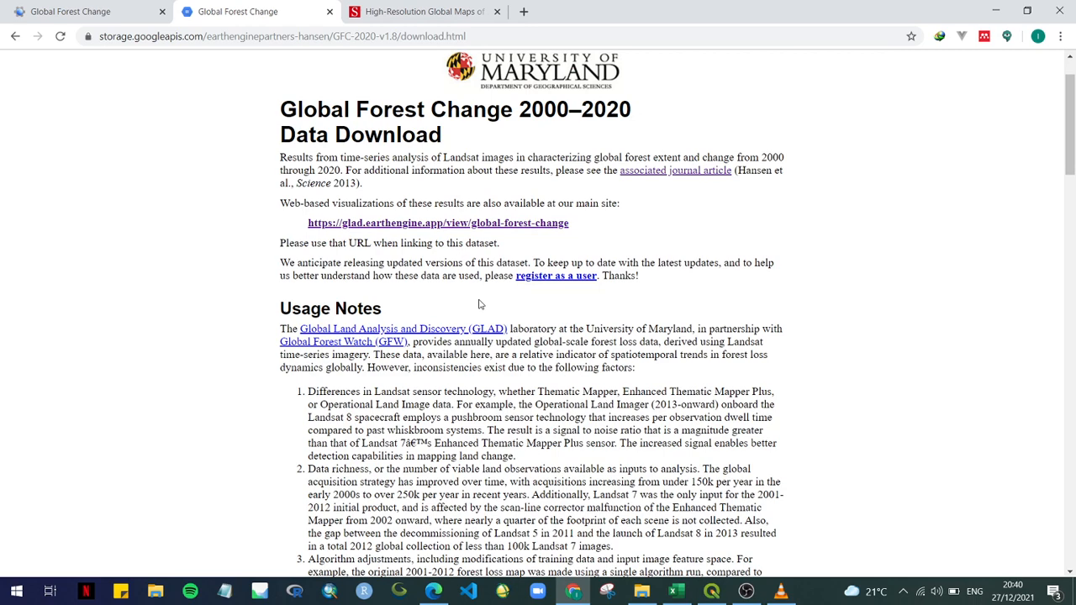
scroll(484, 301, down, 2)
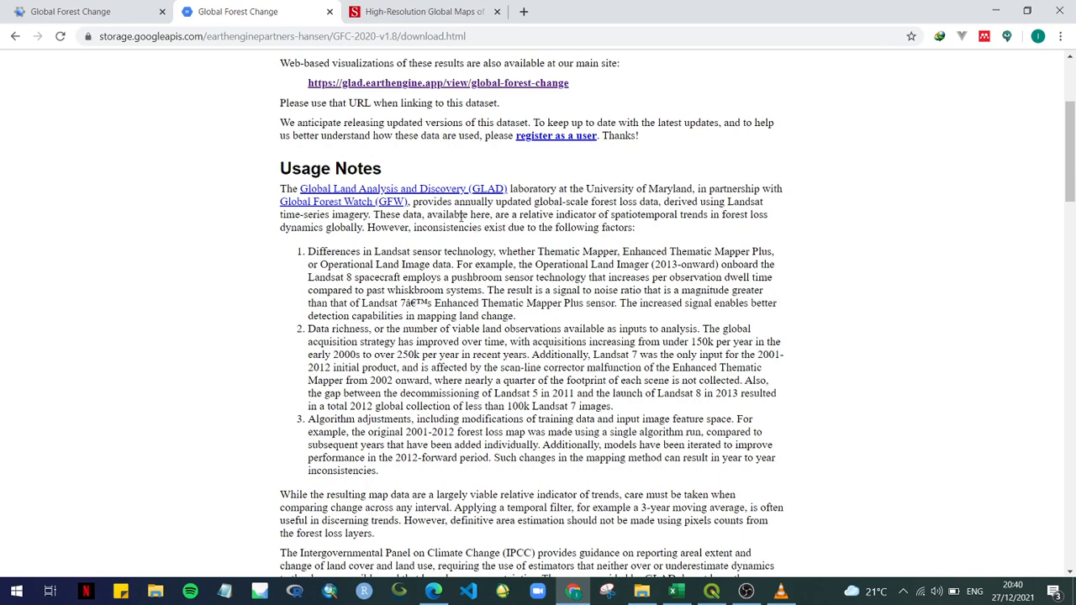
scroll(543, 220, down, 4)
scroll(530, 238, down, 9)
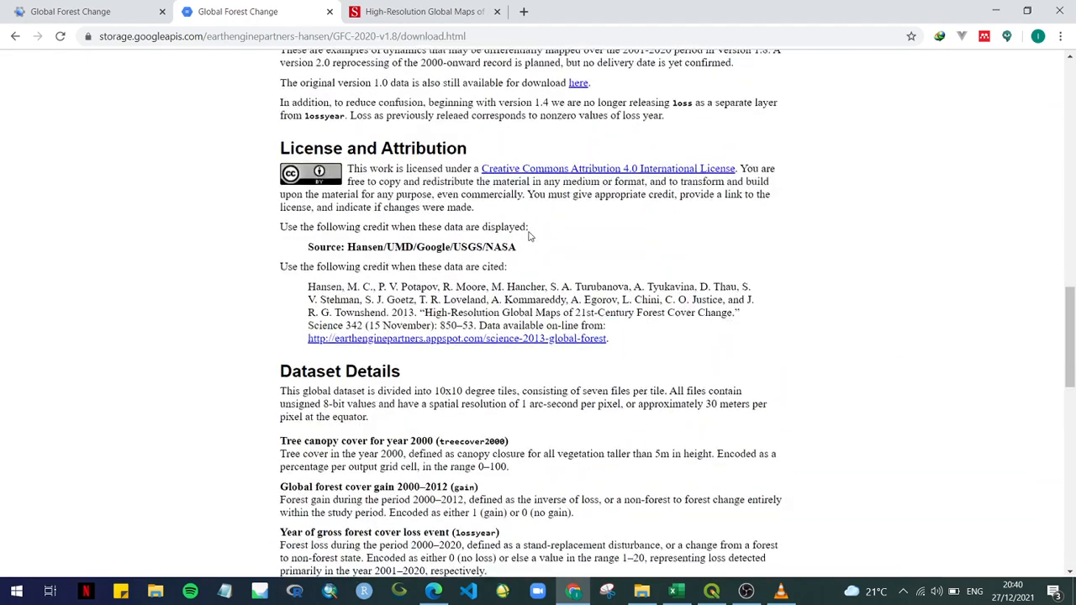
scroll(457, 232, down, 3)
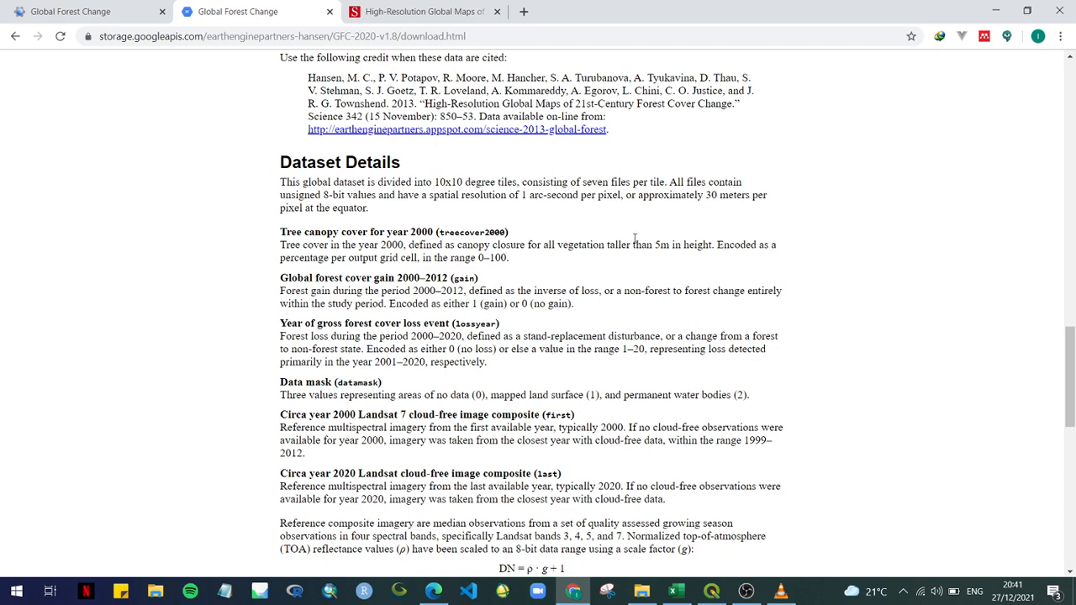
scroll(635, 238, down, 1)
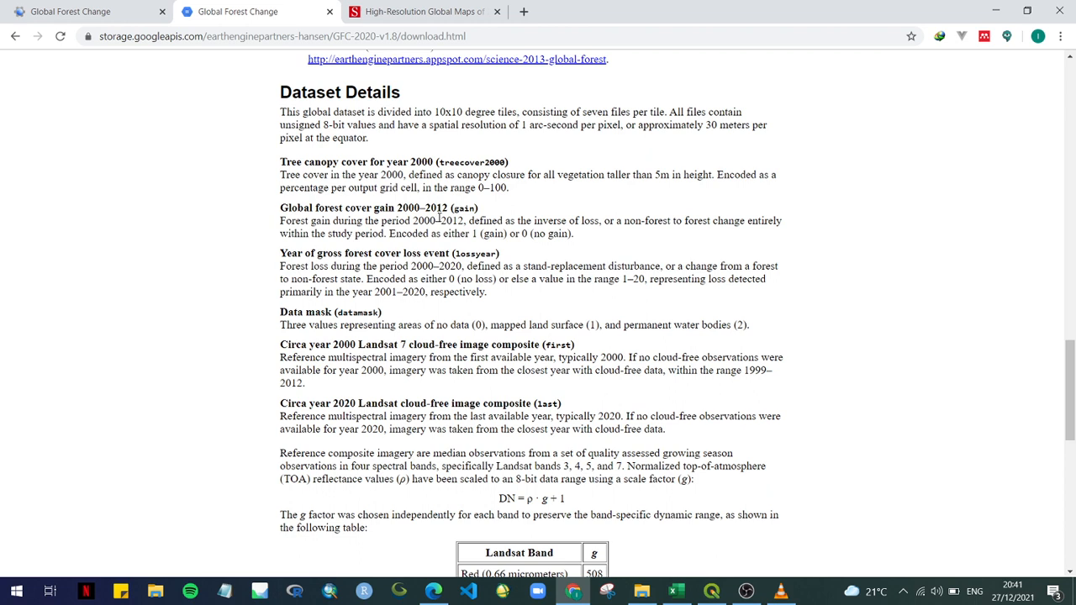
scroll(340, 251, down, 1)
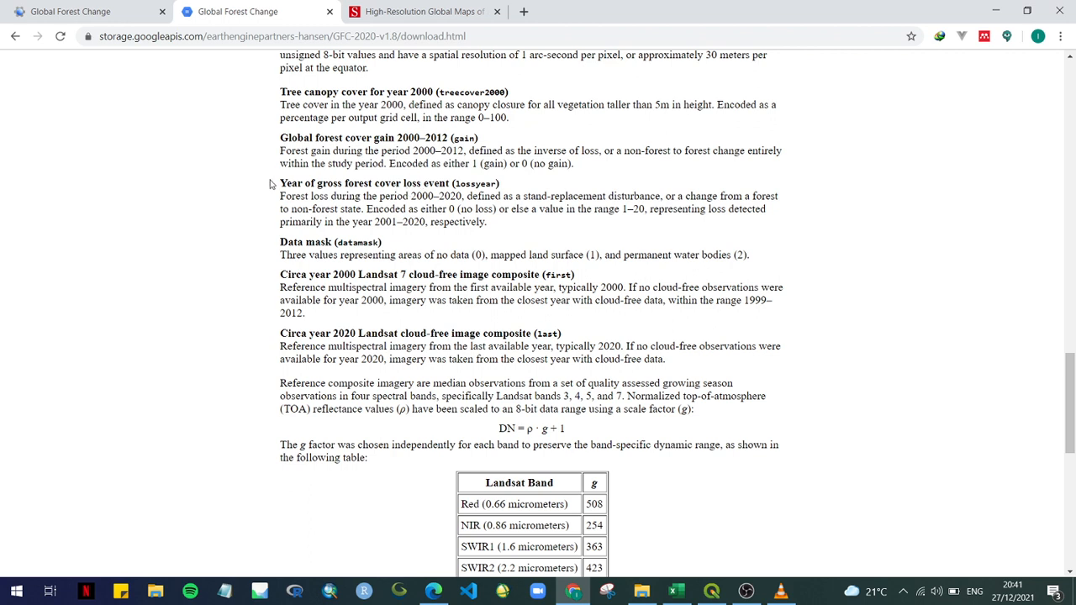
drag(274, 184, 503, 184)
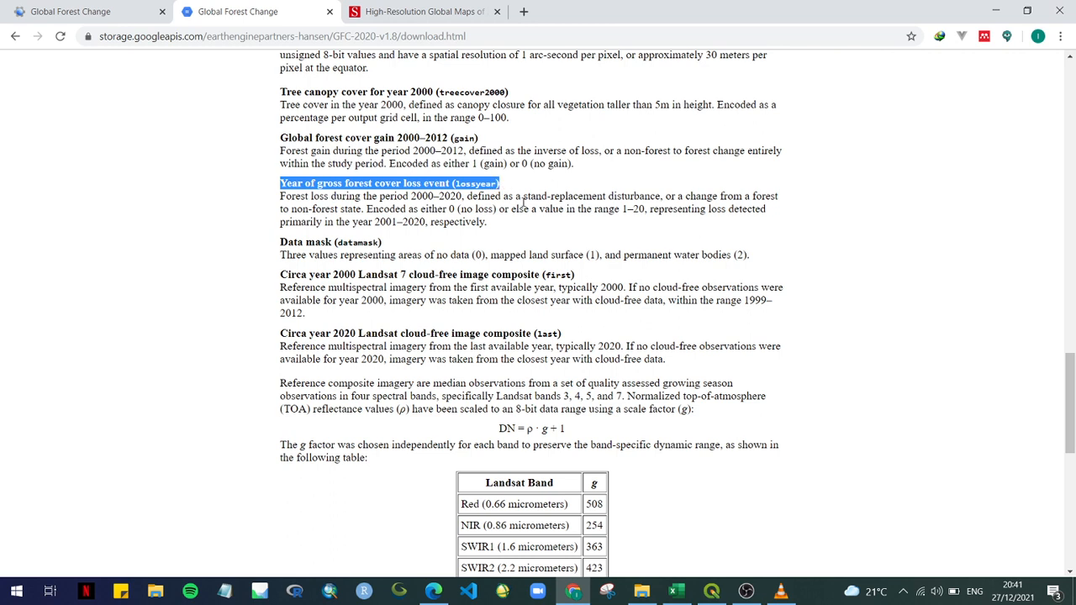
click(525, 270)
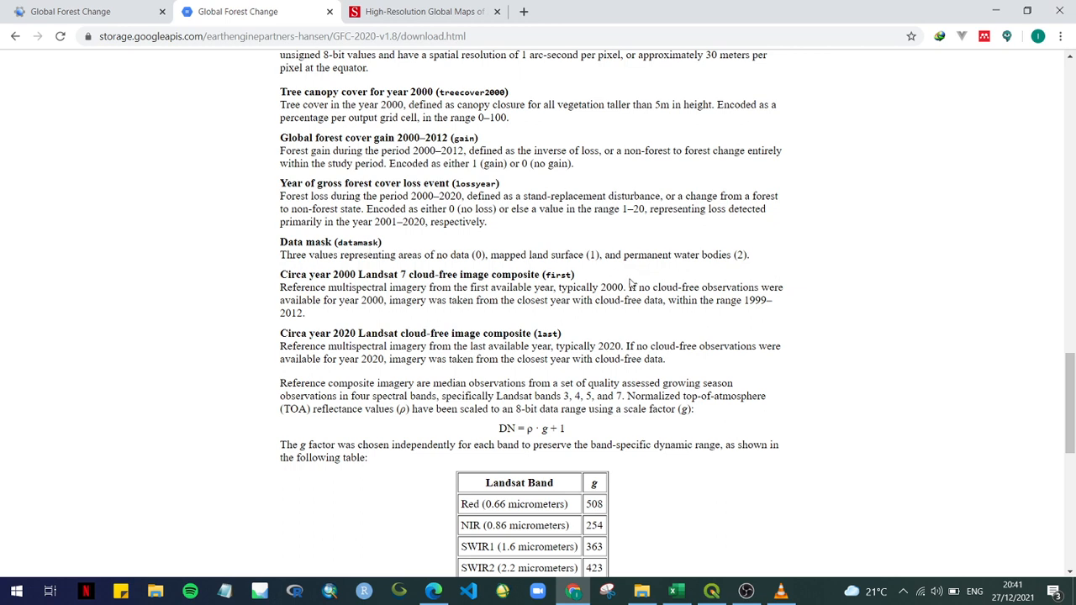
scroll(606, 261, down, 1)
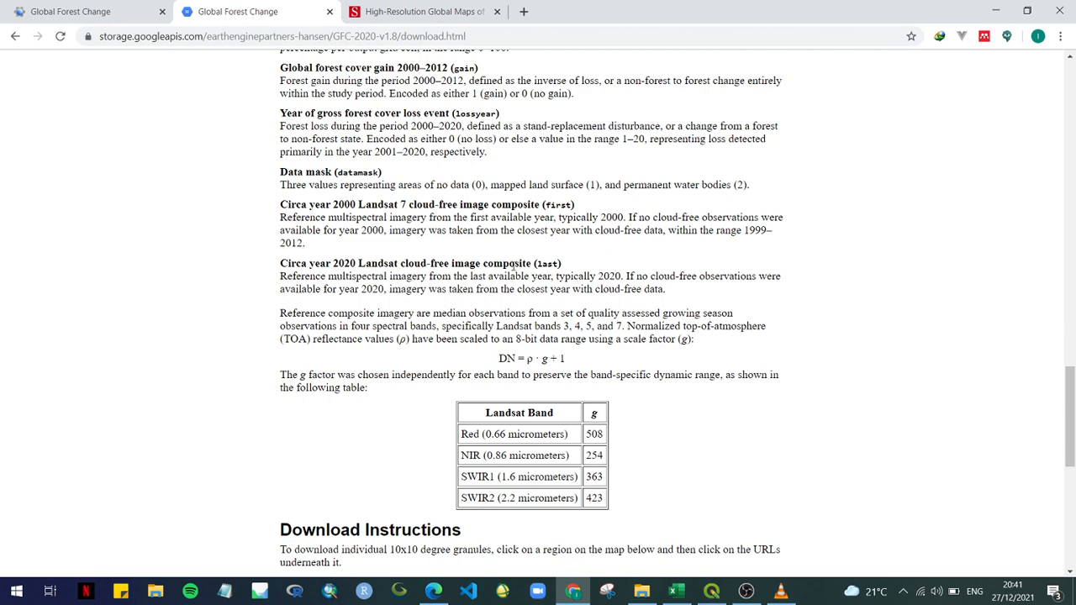
Examine the download instructions, the world granule map and the file links for the granule at 0N, 100E.
scroll(555, 268, down, 4)
scroll(555, 271, down, 1)
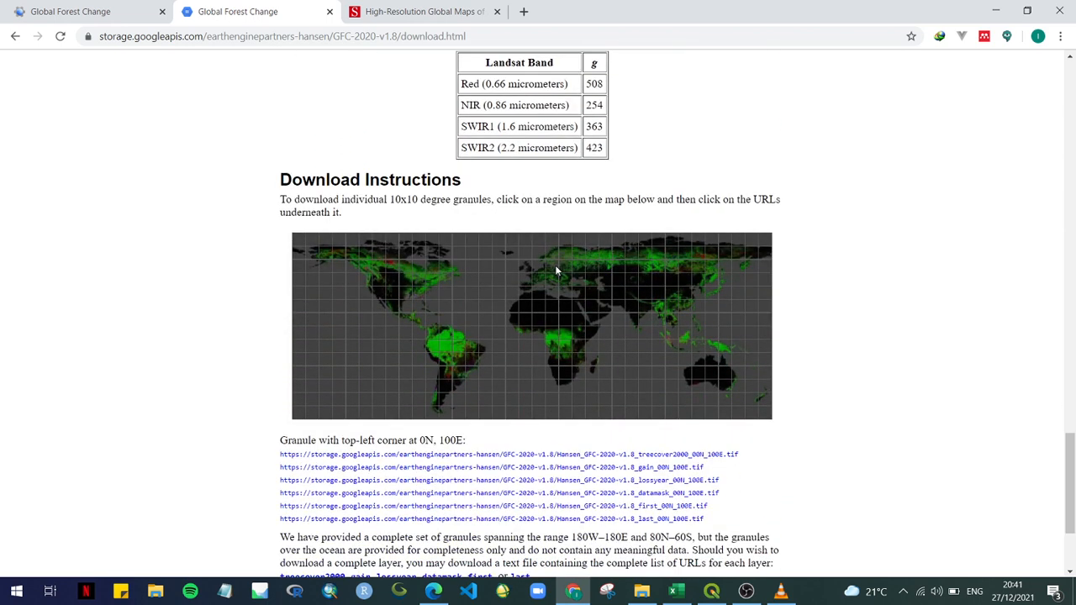
scroll(555, 267, down, 1)
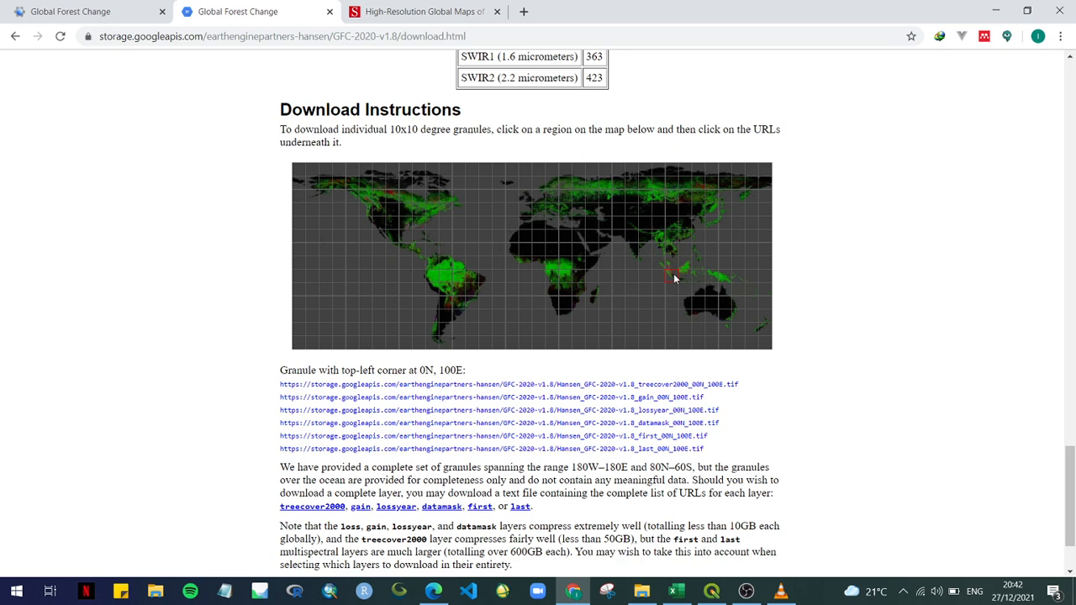
scroll(393, 274, down, 2)
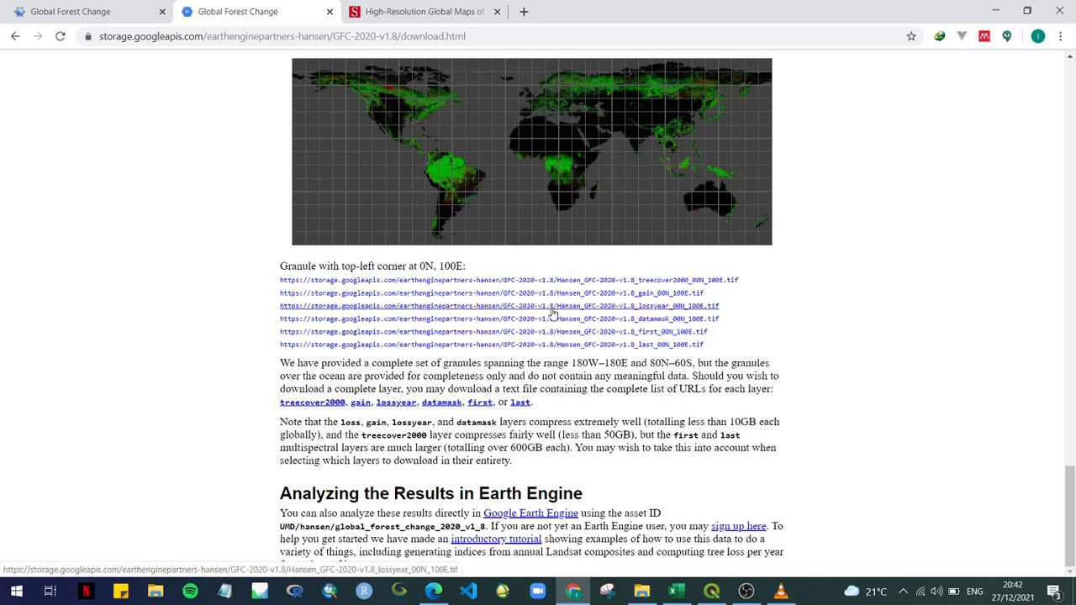
click(661, 307)
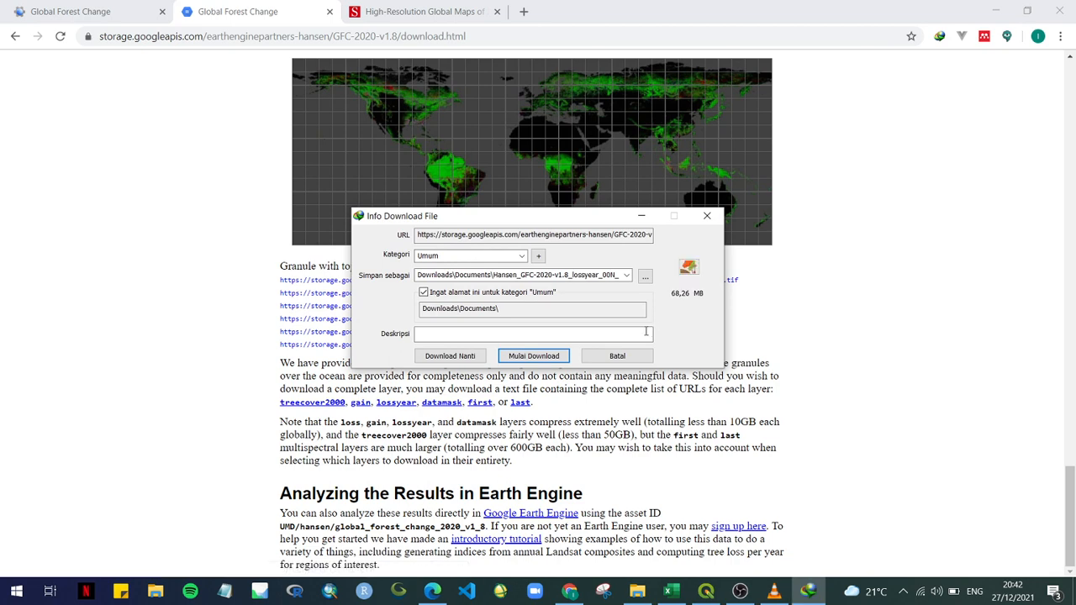
click(626, 360)
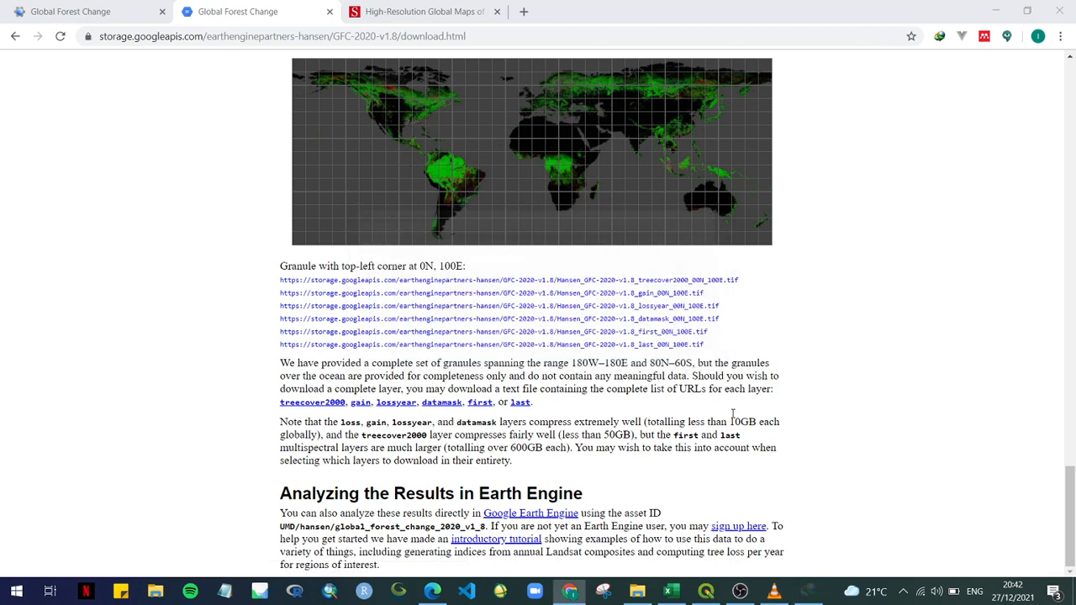
click(586, 371)
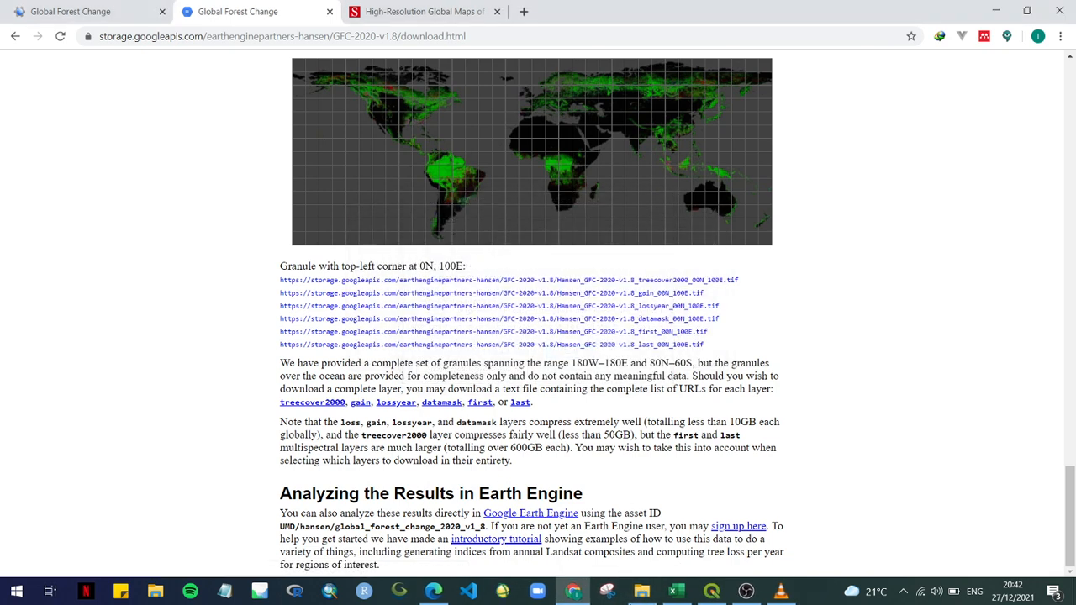
Switch to the Download folder in File Explorer and inspect the lossyear and treecover2000 rasters.
click(641, 591)
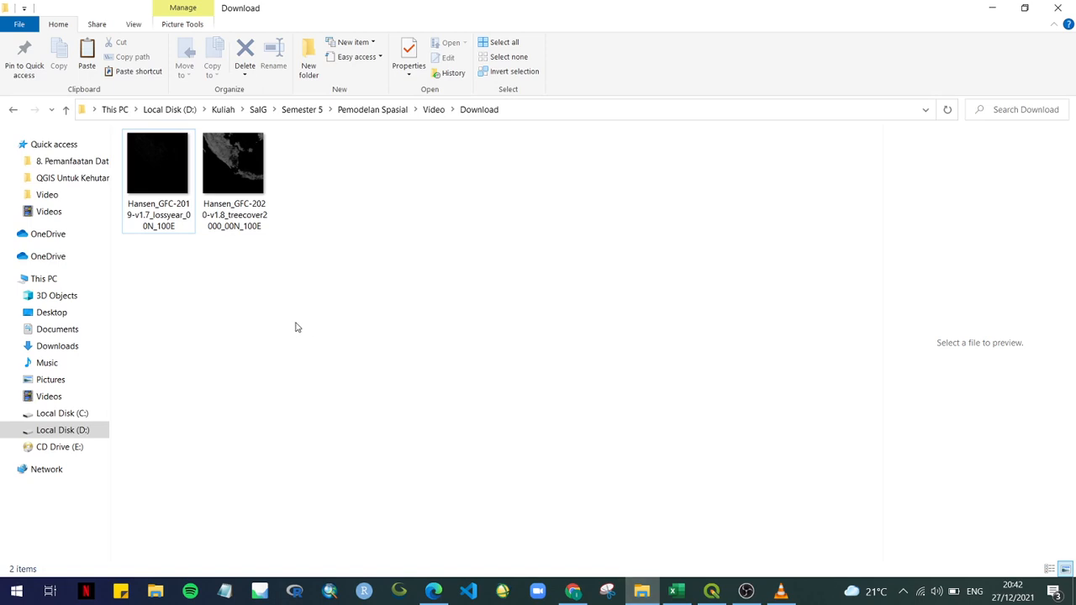
click(166, 195)
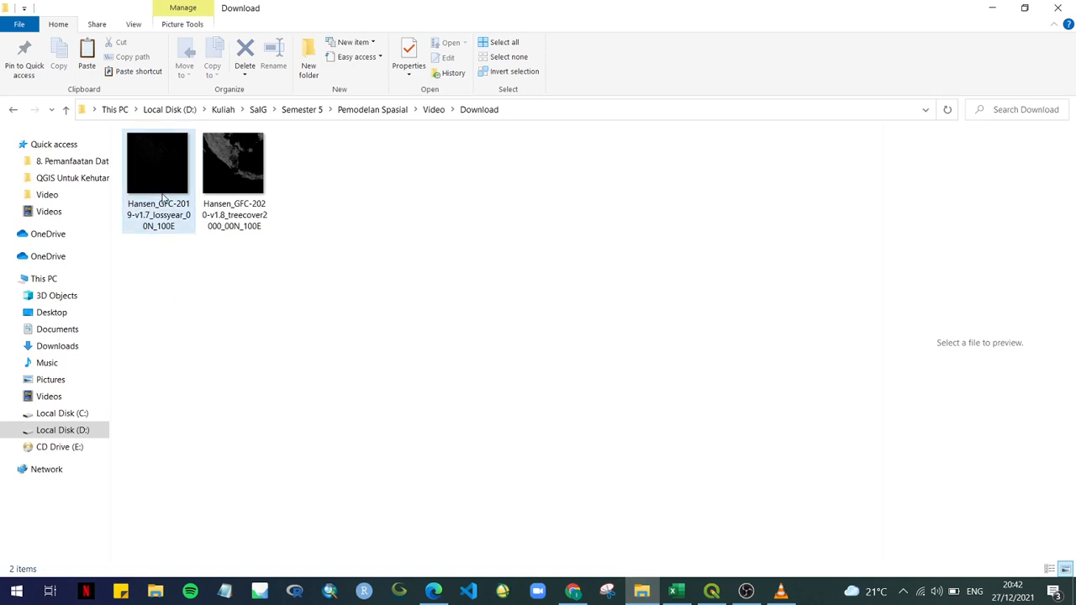
click(250, 196)
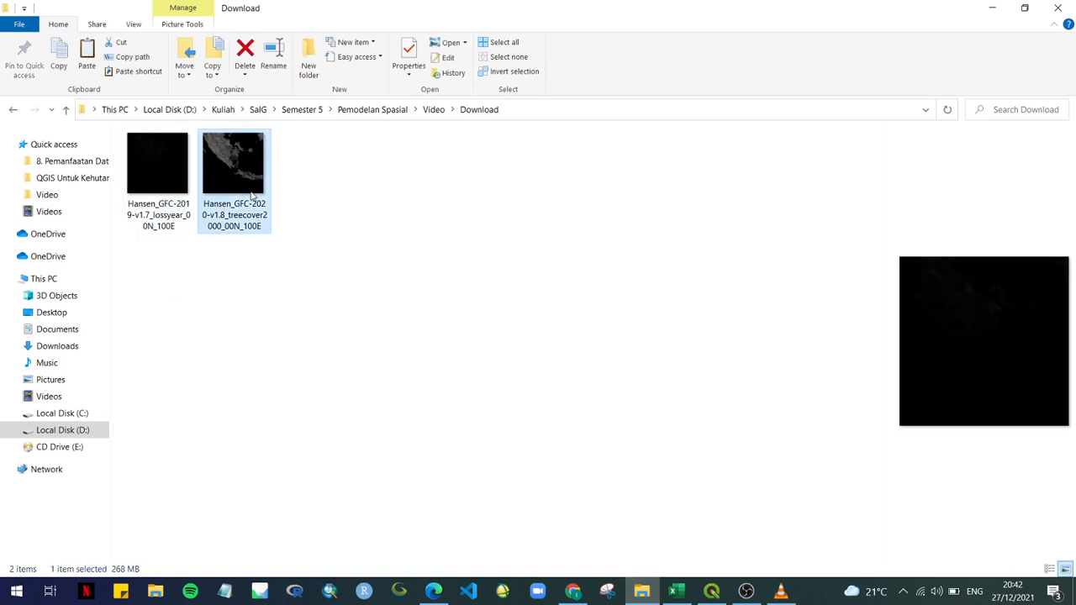
click(175, 193)
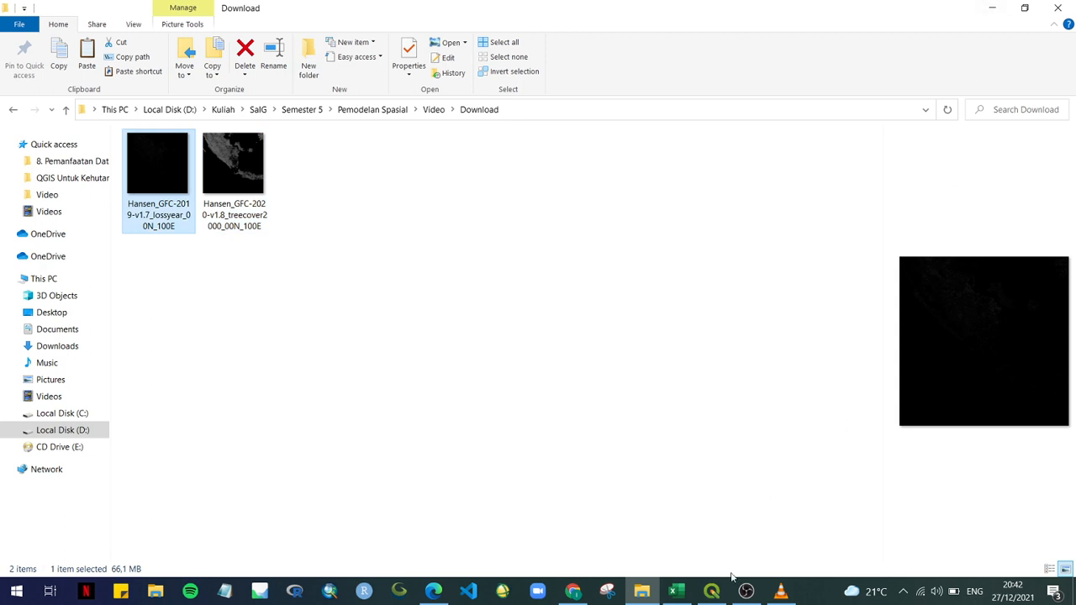
Add the Hansen_GFC-2019-v1.7_lossyear_00N_100E raster from the Download folder to the Tugas Akhir project in QGIS.
click(711, 591)
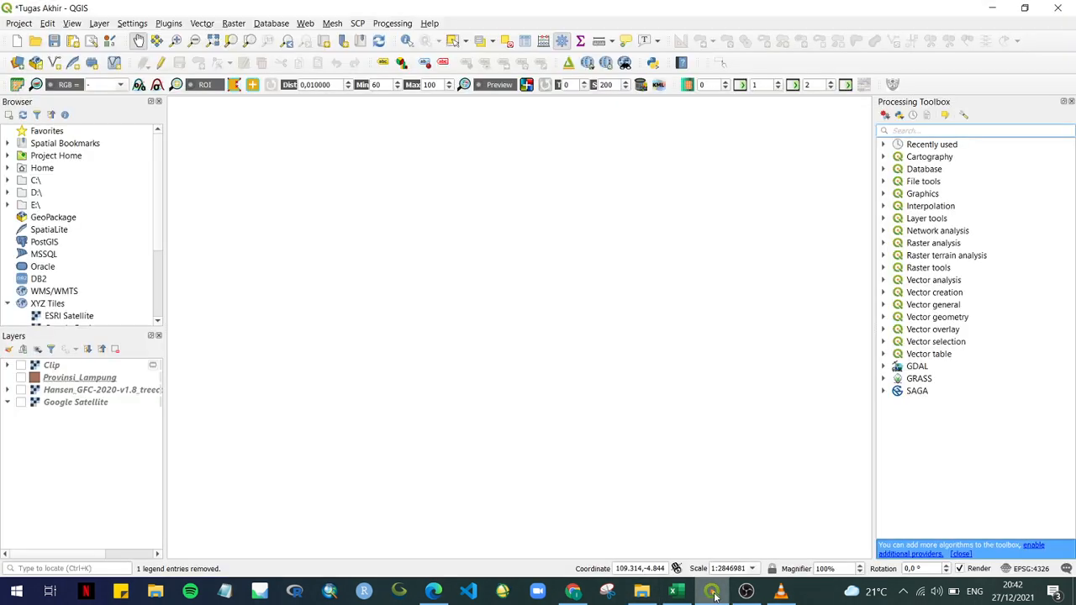
click(642, 591)
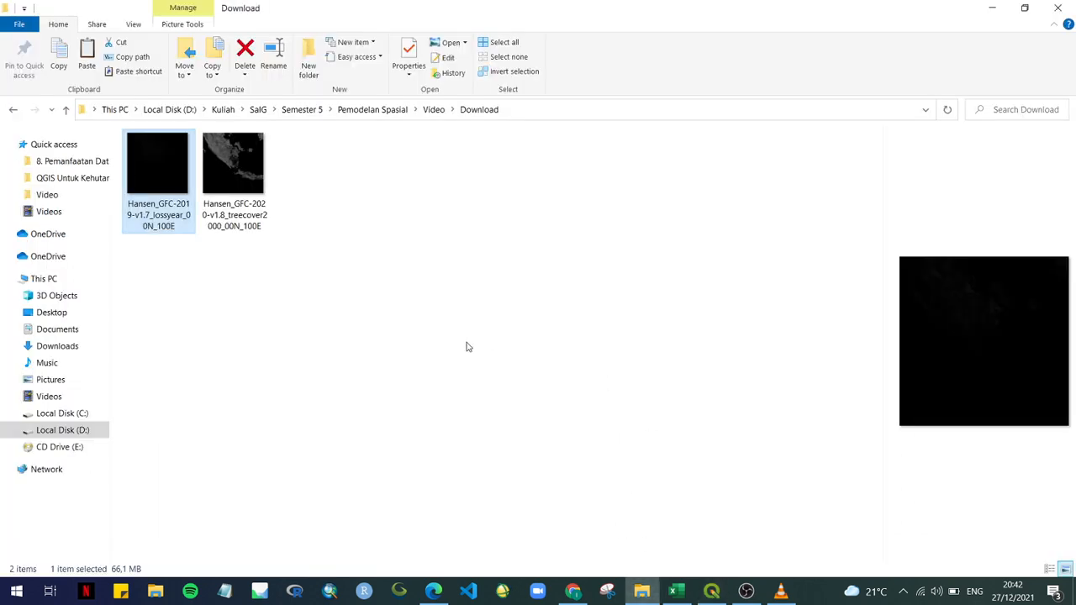
key(super+Right)
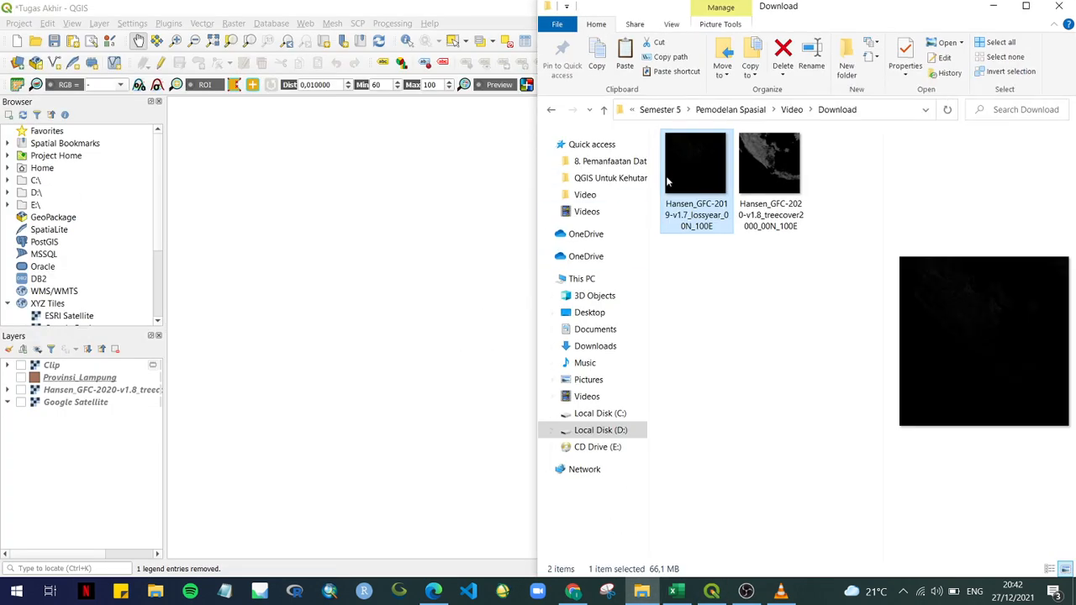
drag(707, 174, 353, 147)
double_click(156, 4)
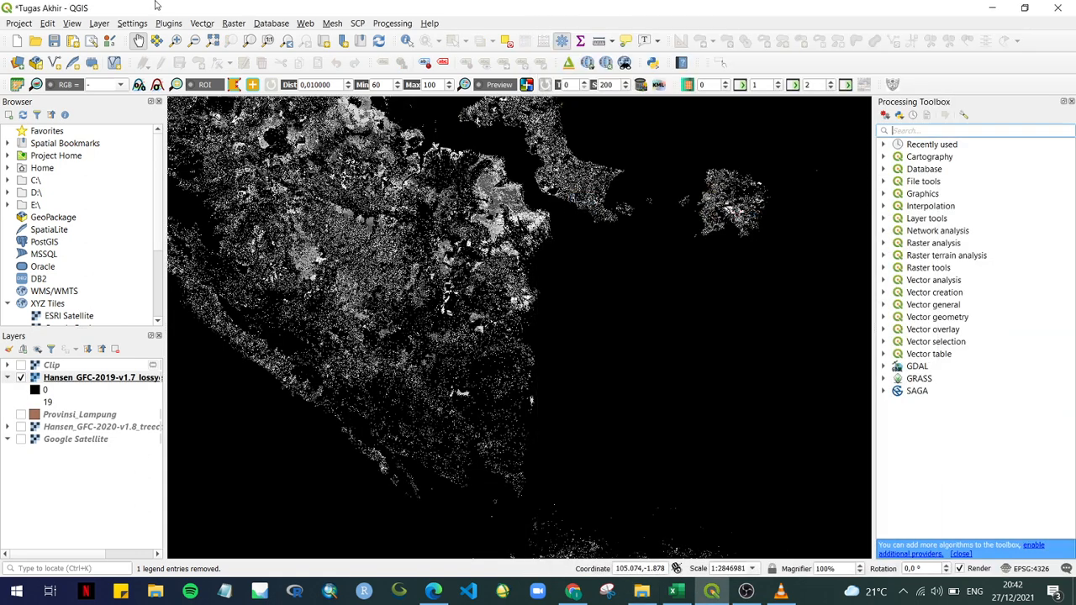
click(234, 24)
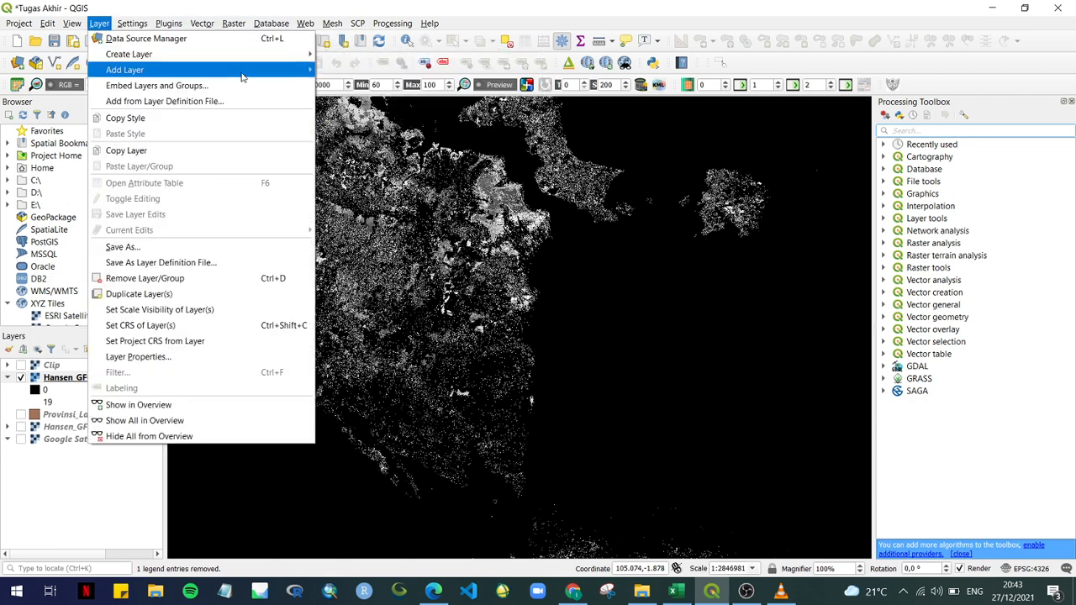
mouse_move(244, 70)
click(491, 5)
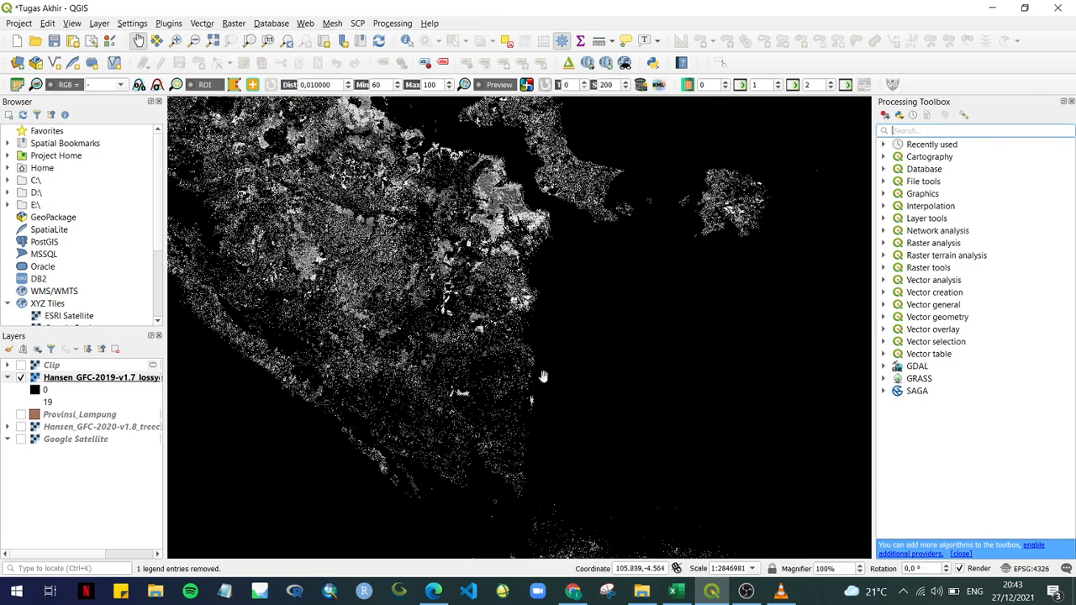
View the extent of the loss-year raster over southern Sumatra and western Java.
drag(566, 387, 658, 393)
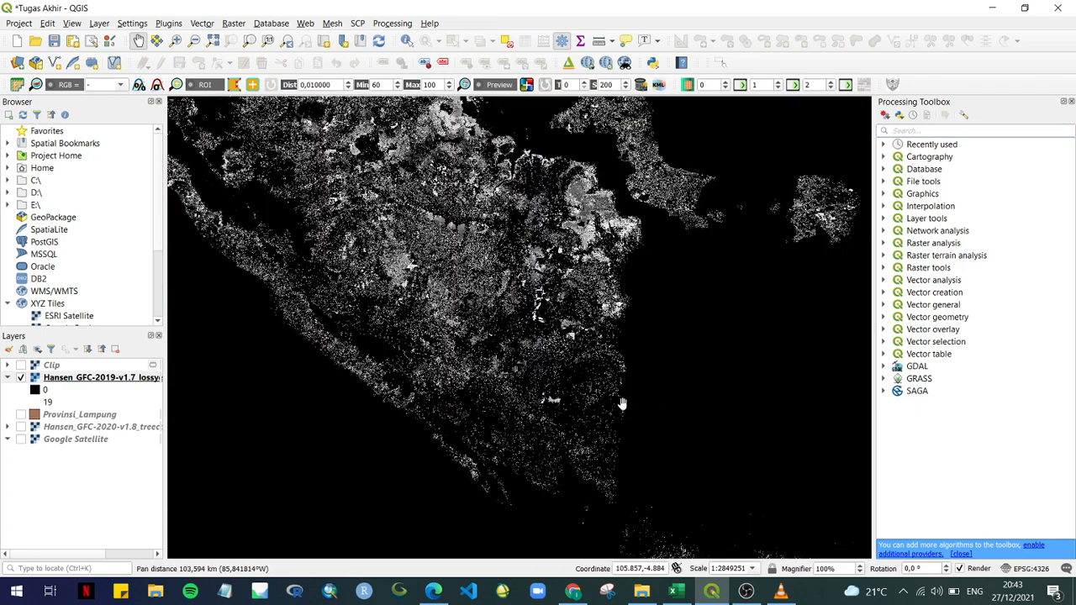
scroll(622, 404, down, 1)
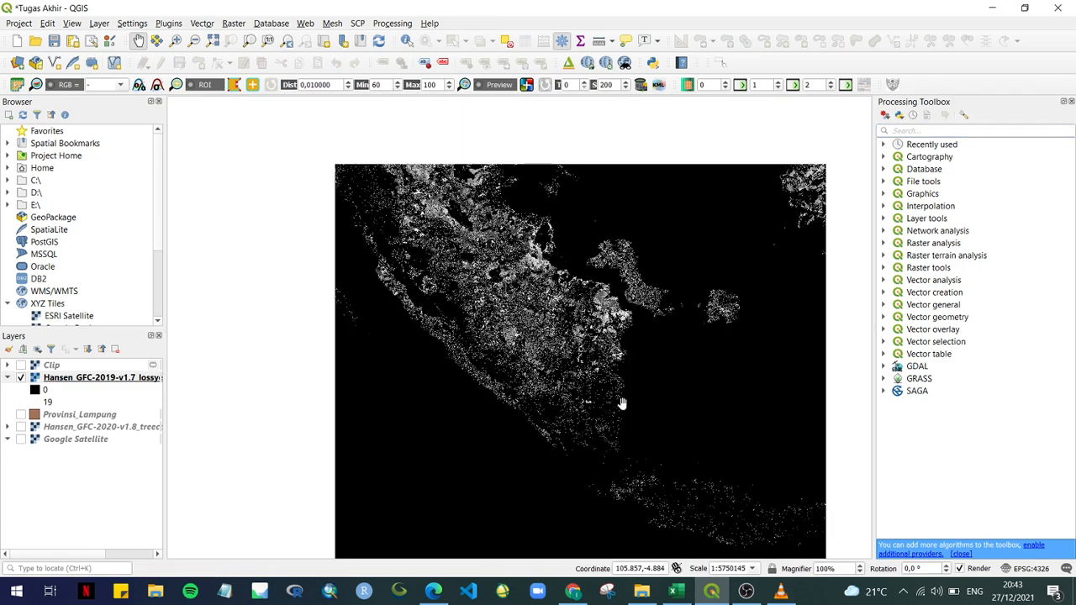
drag(622, 403, 580, 391)
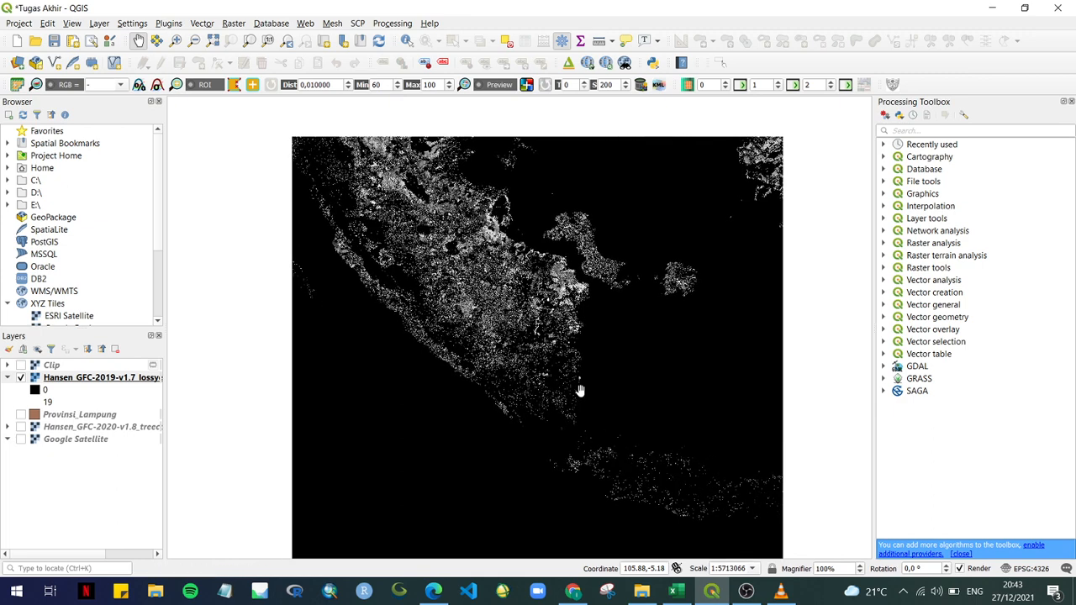
Show the Provinsi_Lampung layer and move it above the Hansen loss-year raster in the layer order.
drag(580, 391, 534, 365)
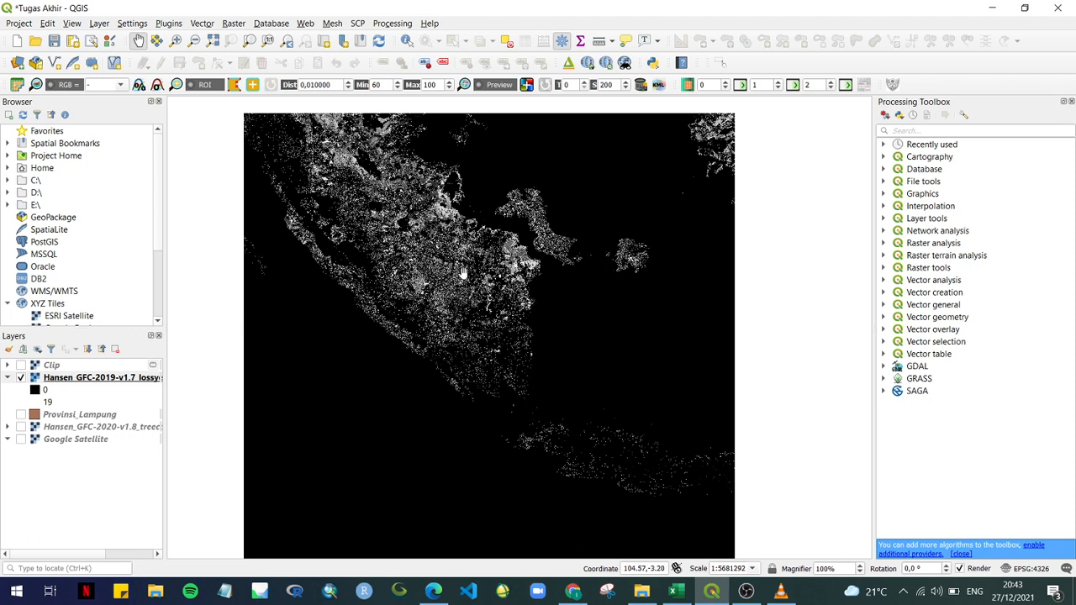
click(48, 417)
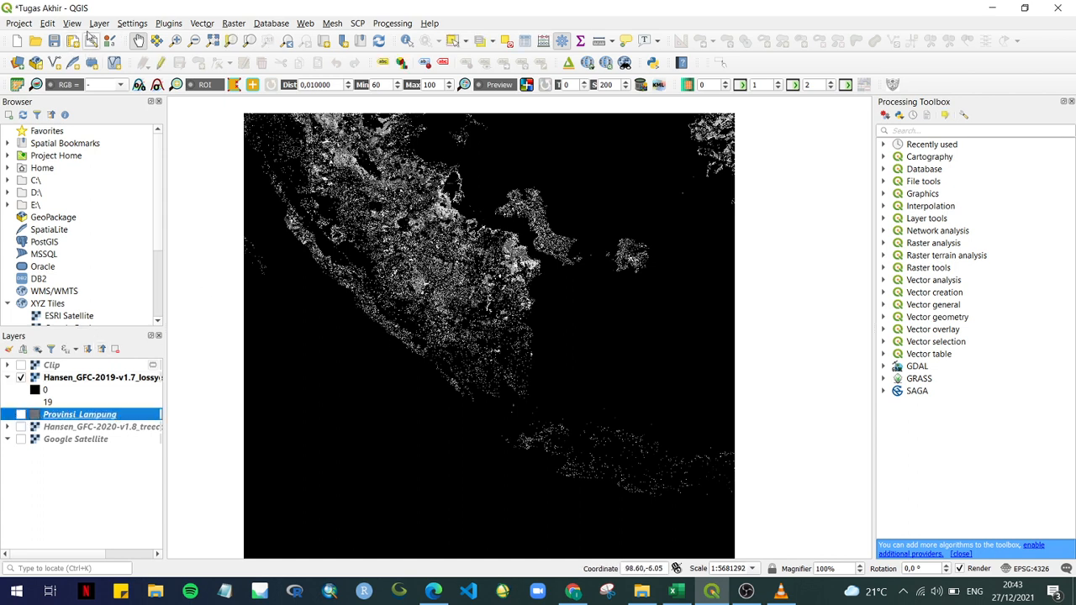
click(20, 415)
drag(63, 410, 68, 375)
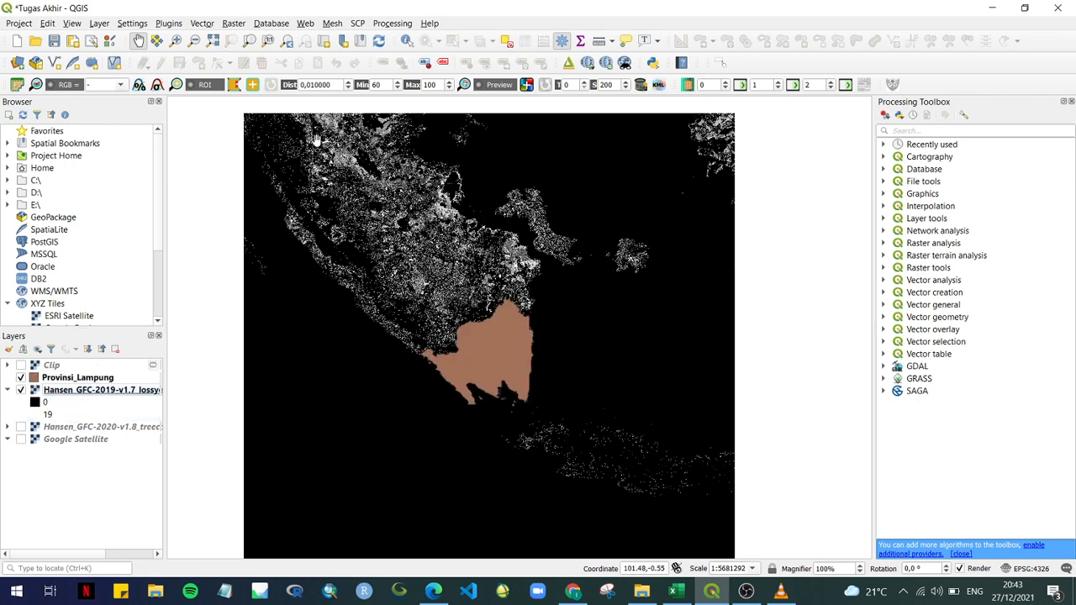
Set up Clip Raster by Mask Layer with Hansen_GFC-2019-v1.7_lossyear_00N_100E as the input and Provinsi_Lampung as the mask.
click(233, 23)
mouse_move(347, 118)
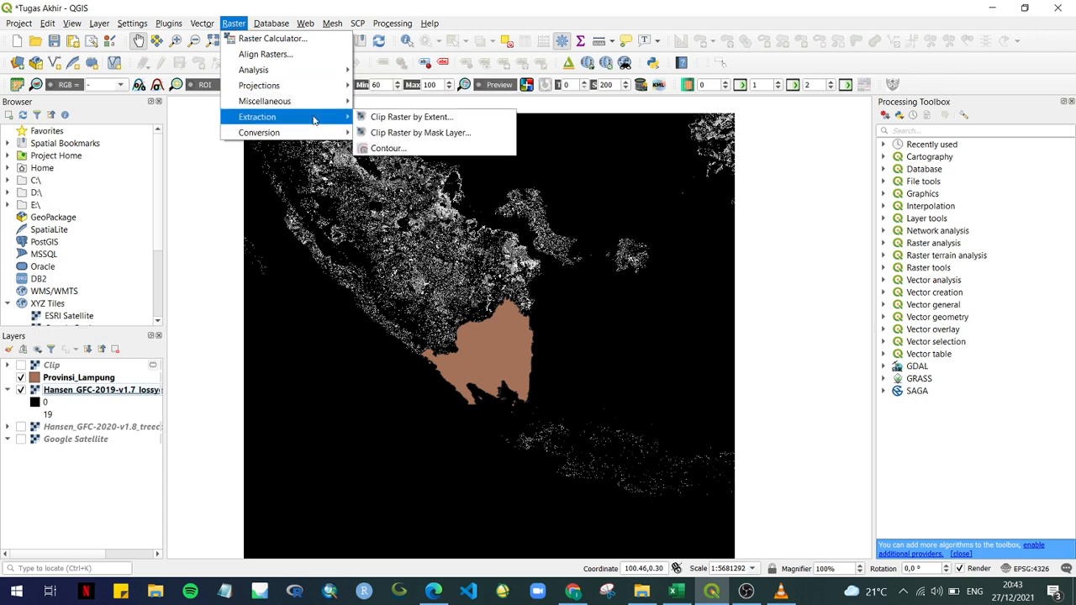
click(439, 134)
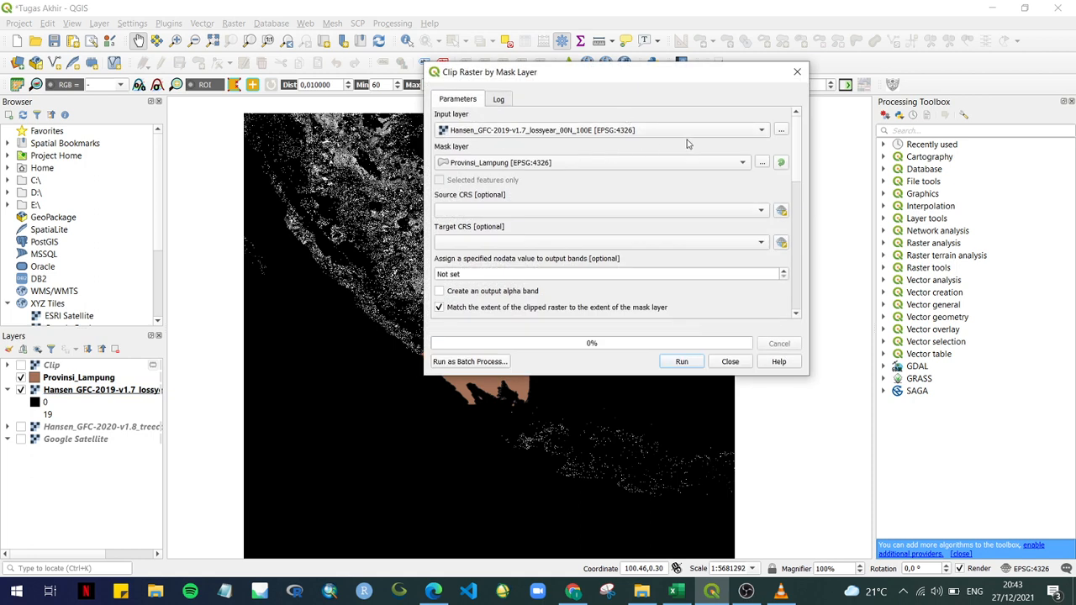
click(600, 133)
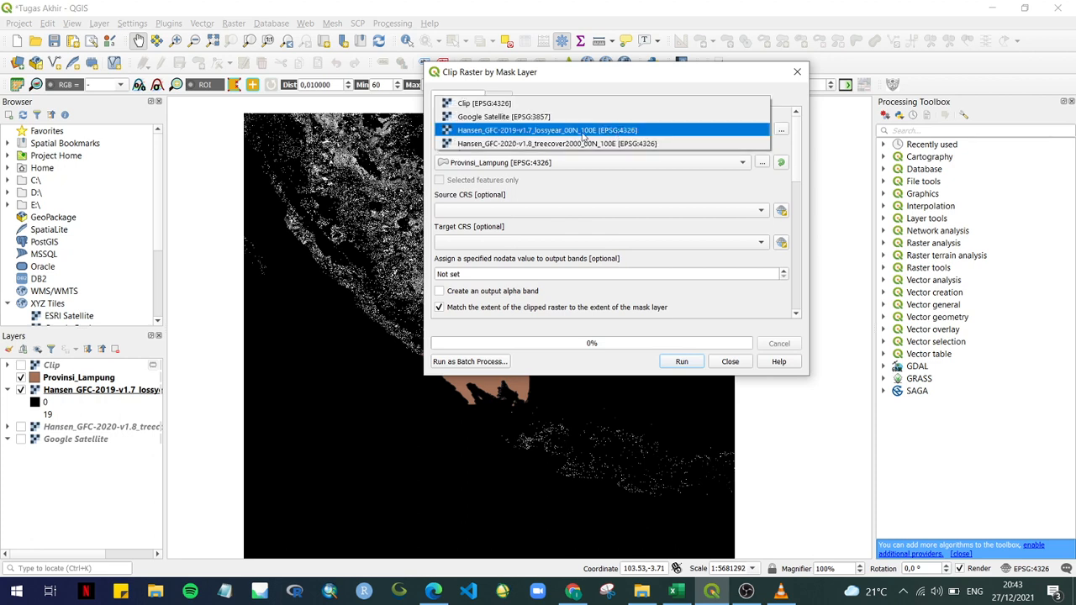
click(584, 132)
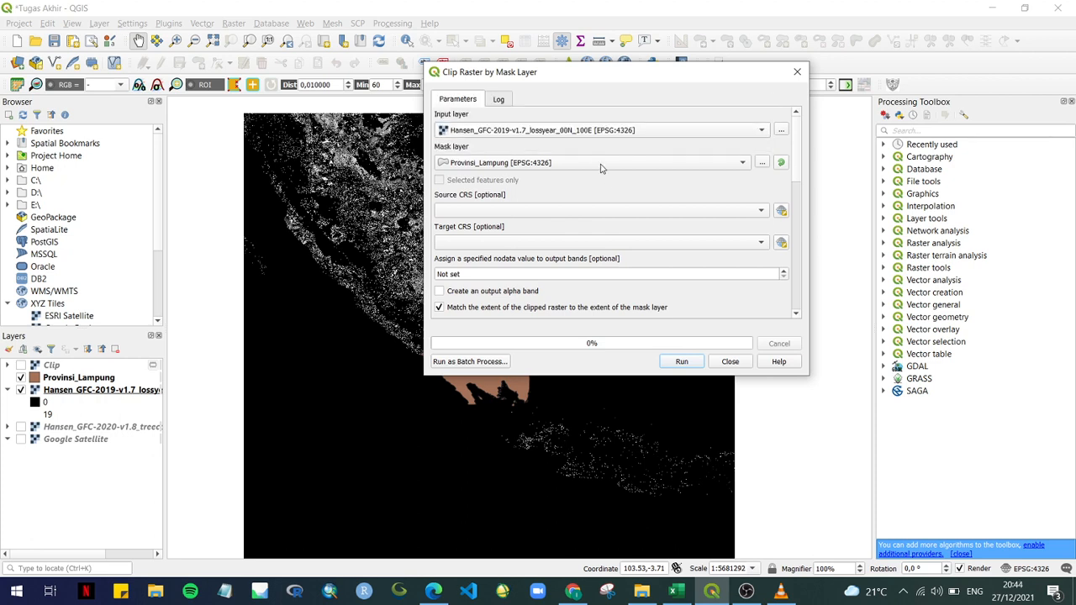
click(581, 163)
Run the mask clip with its output saved to a temporary file, and close the tool once it finishes.
drag(804, 166, 823, 308)
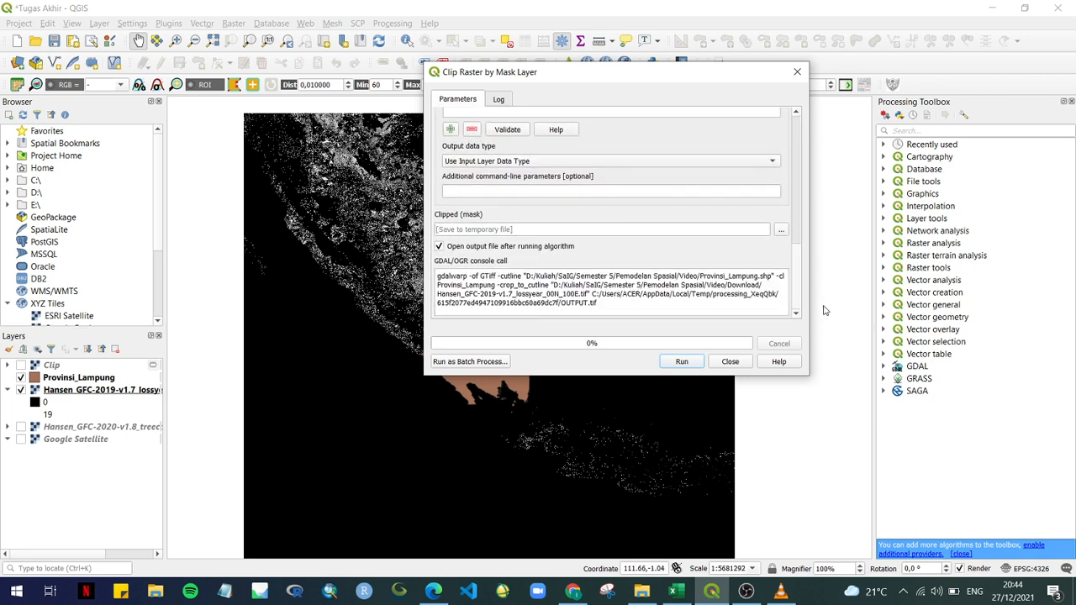
click(779, 232)
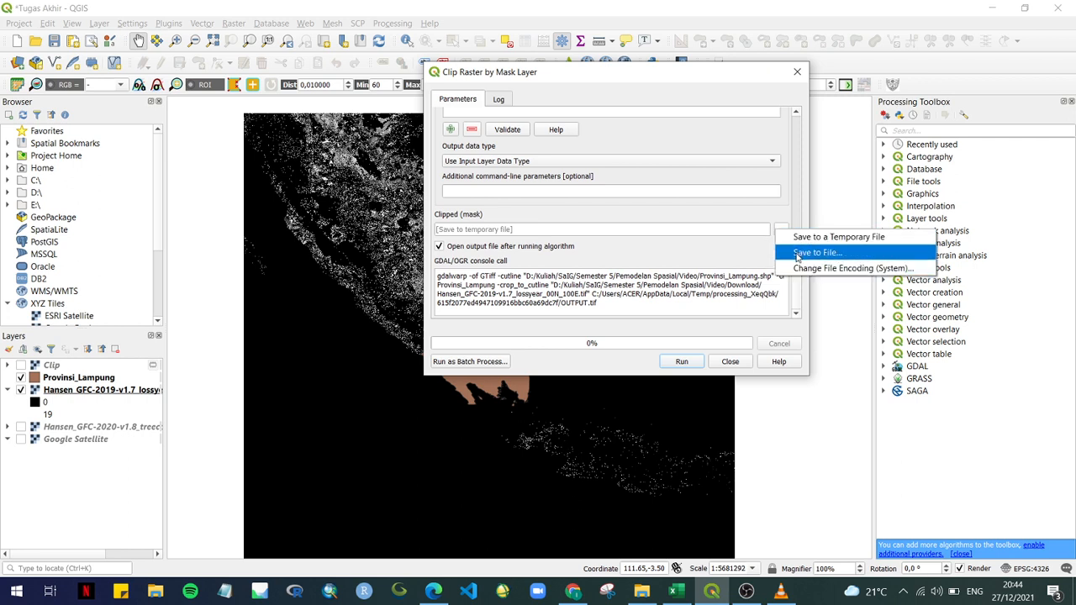
click(796, 198)
scroll(772, 275, down, 5)
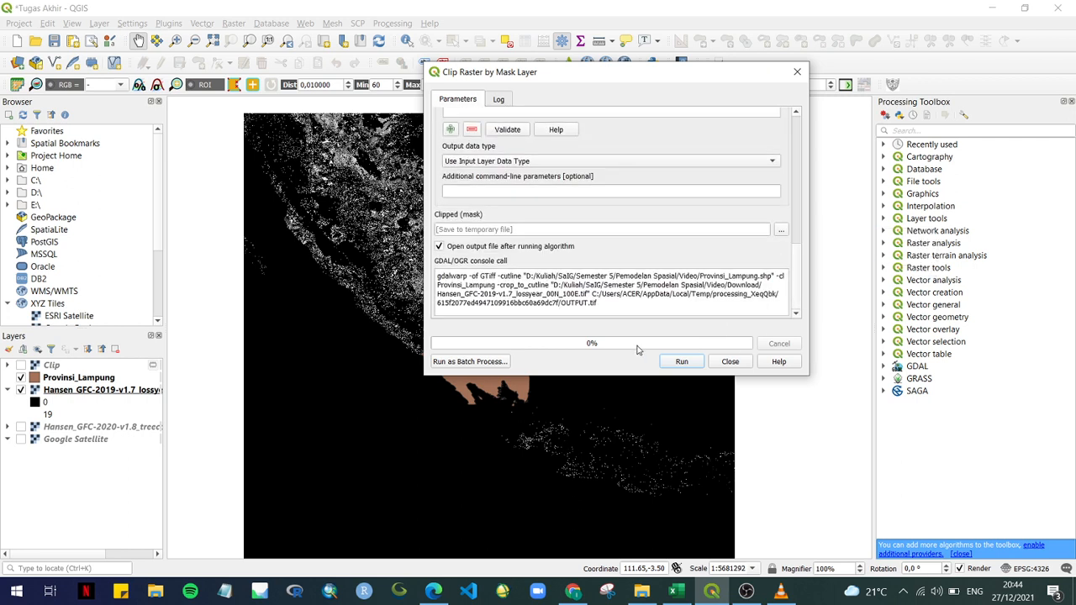
click(681, 363)
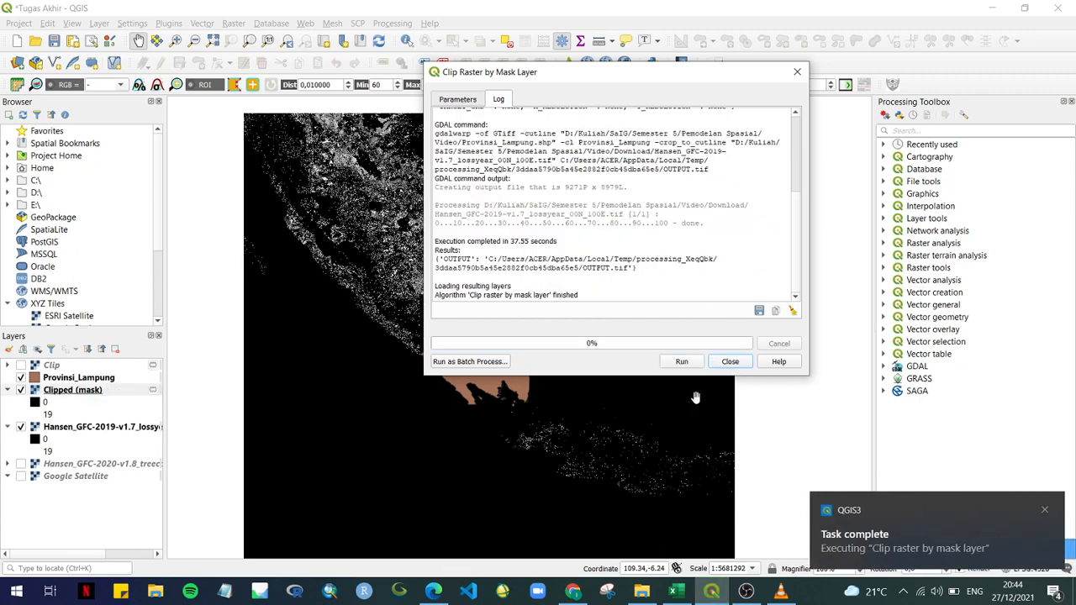
click(728, 363)
Hide the Hansen loss-year and Provinsi_Lampung layers and zoom to the Clipped (mask) raster.
click(97, 390)
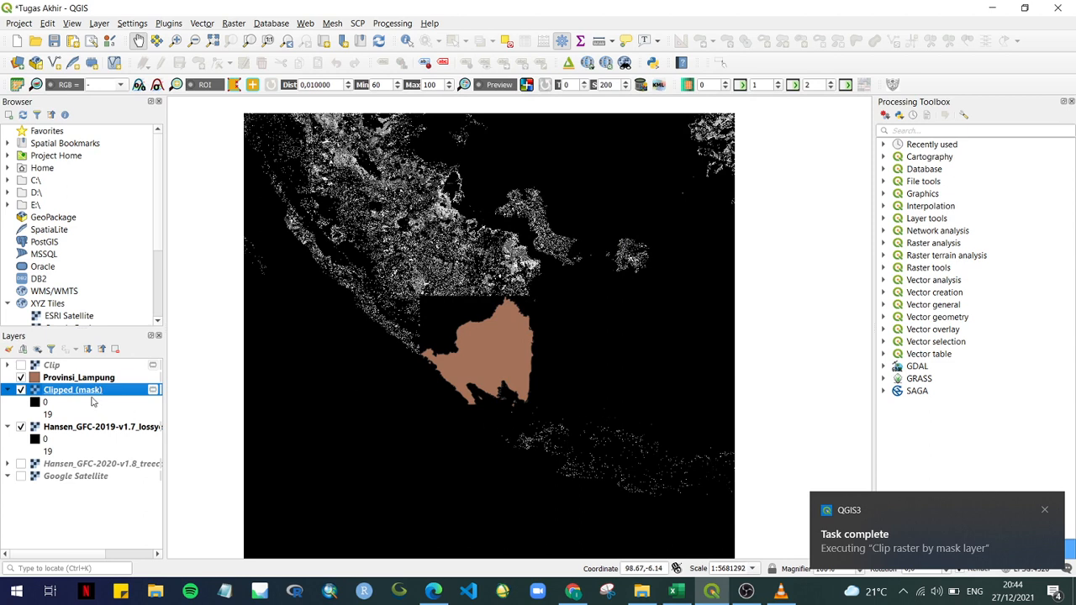
click(21, 427)
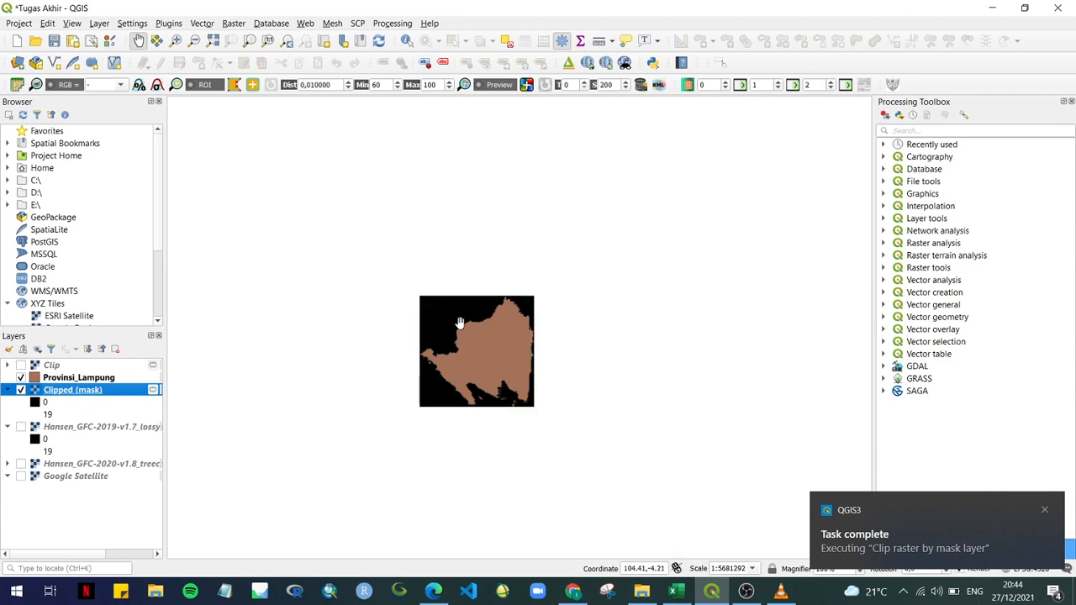
click(22, 377)
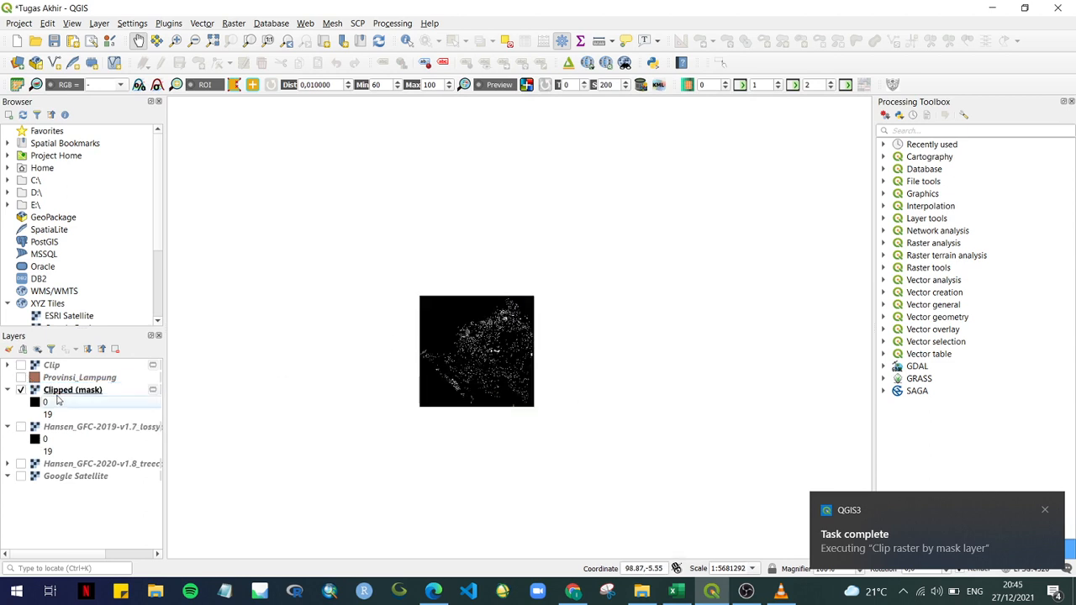
right_click(64, 390)
click(102, 159)
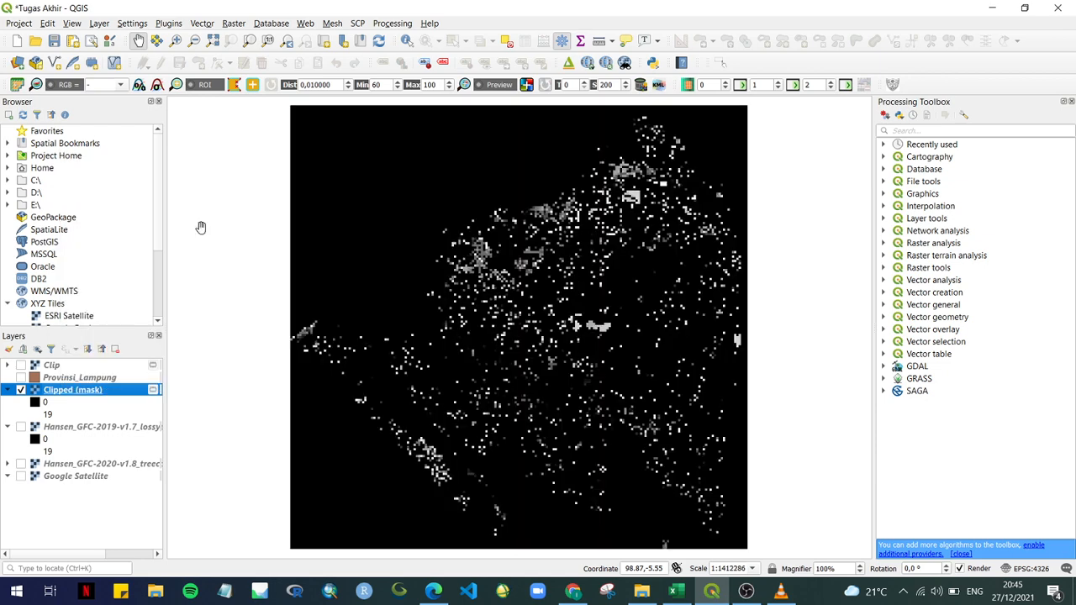
click(511, 348)
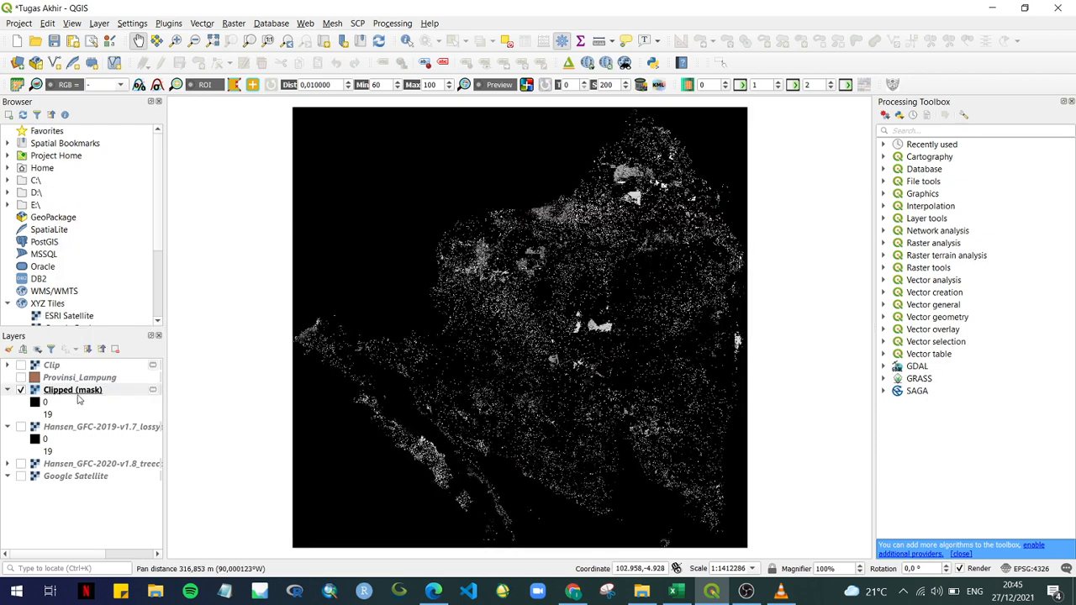
drag(537, 388, 535, 378)
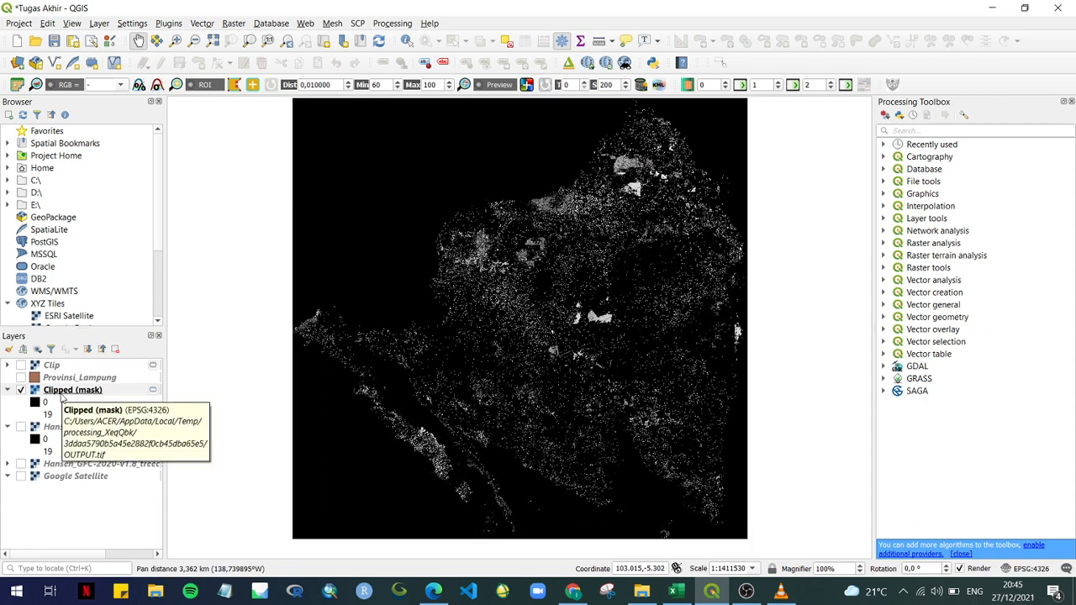
Set the Clipped (mask) layer's symbology to Paletted/Unique values and classify band 1 with random colors.
right_click(61, 393)
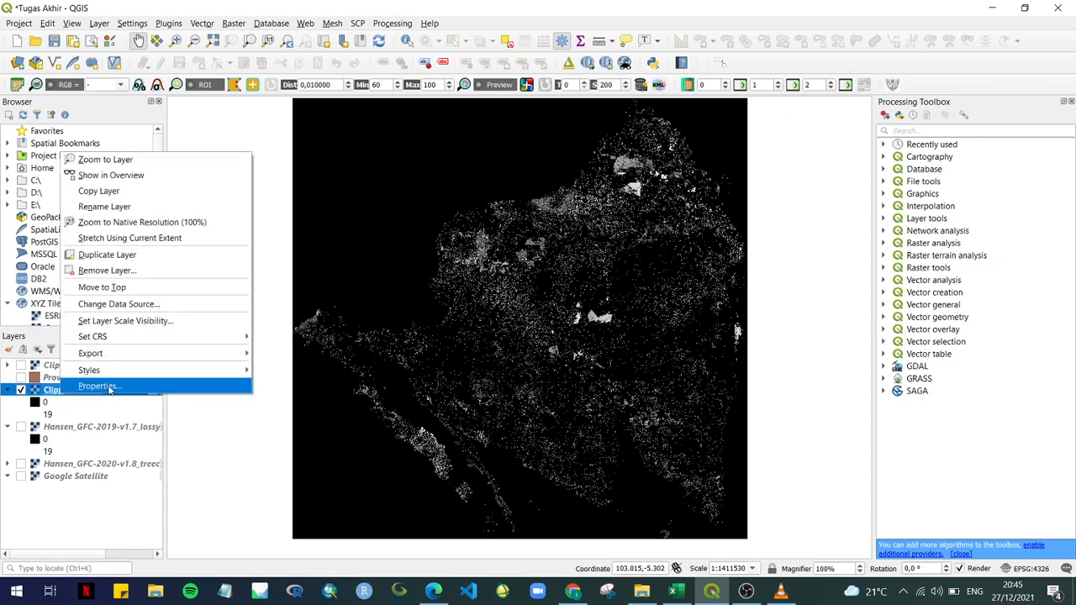
click(110, 387)
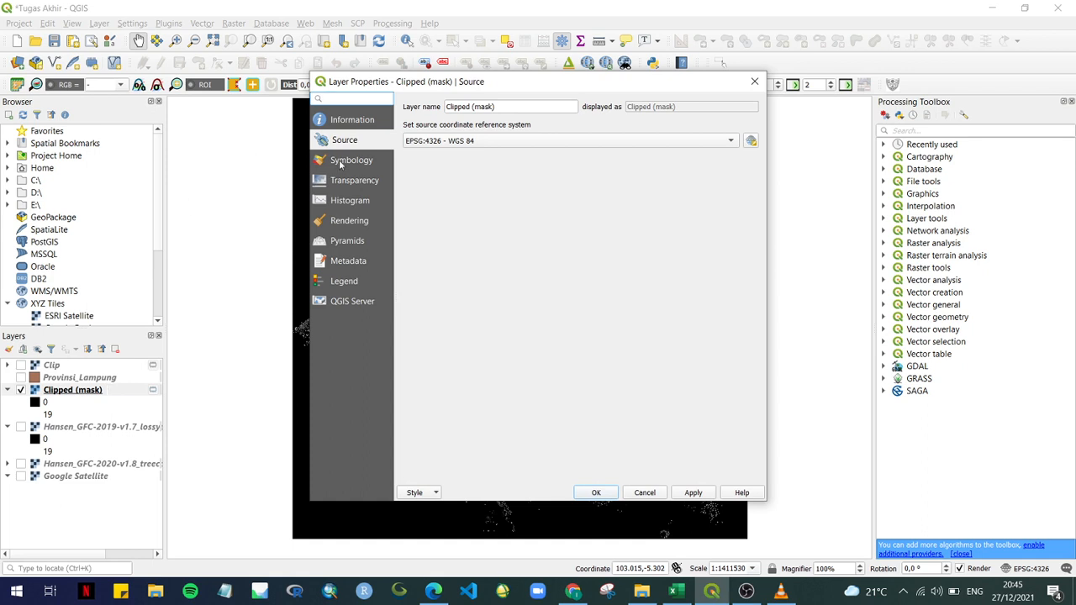
click(345, 160)
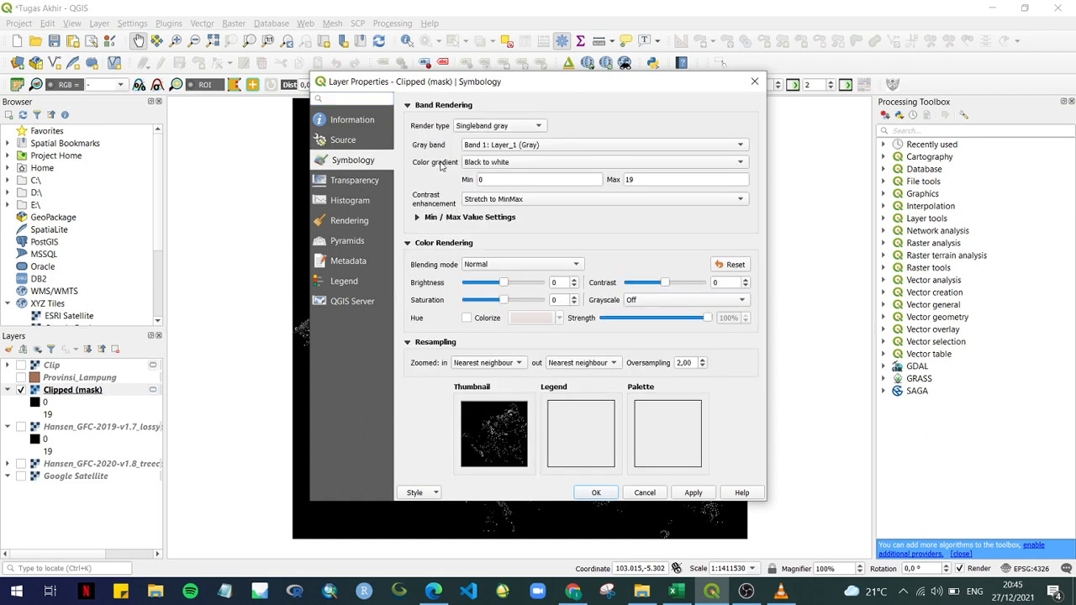
click(522, 128)
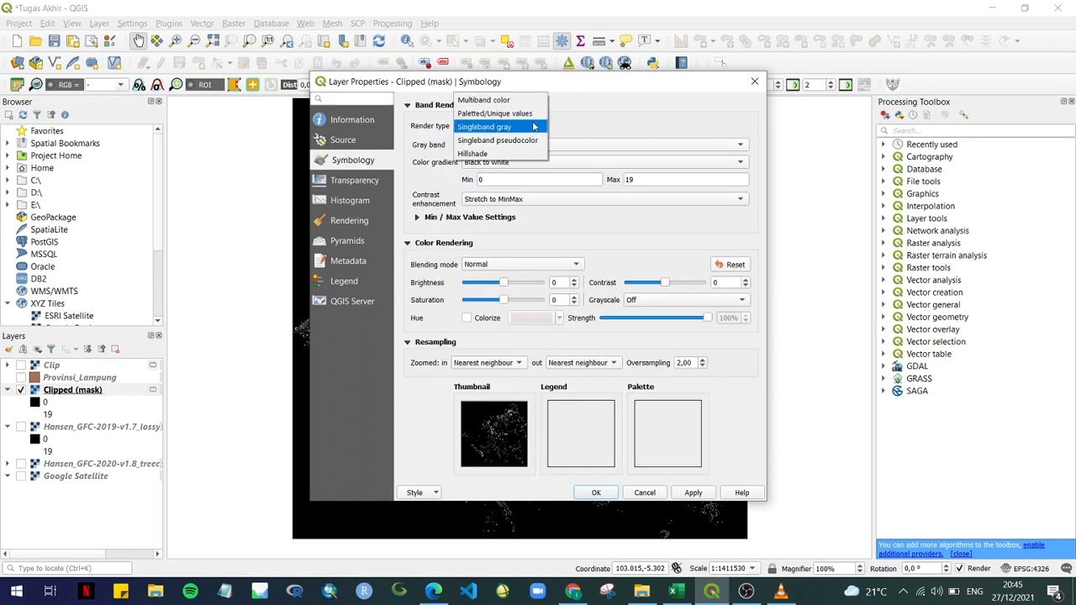
click(533, 113)
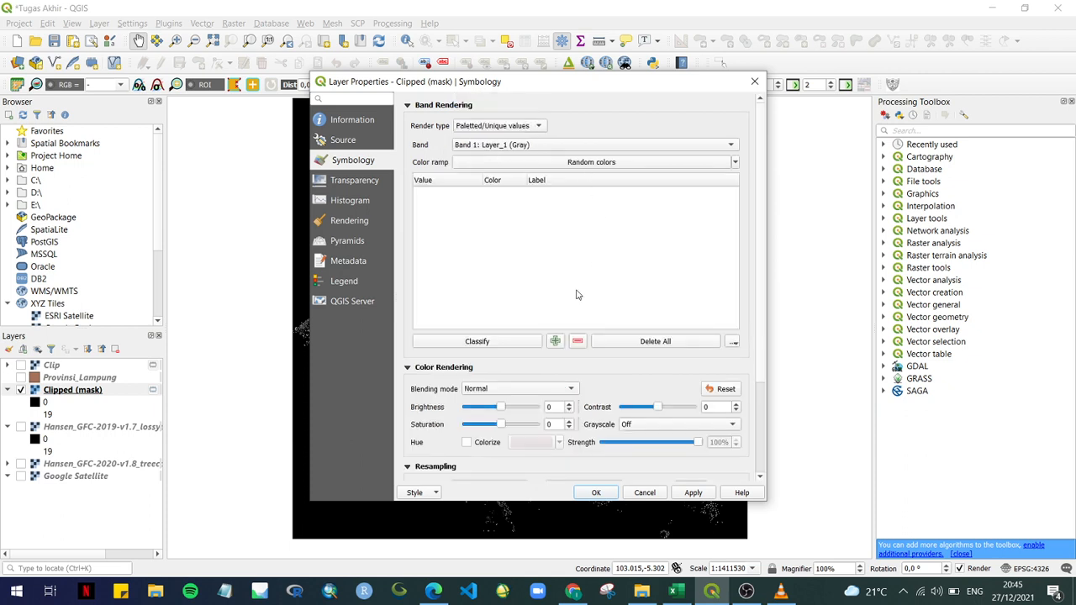
click(482, 344)
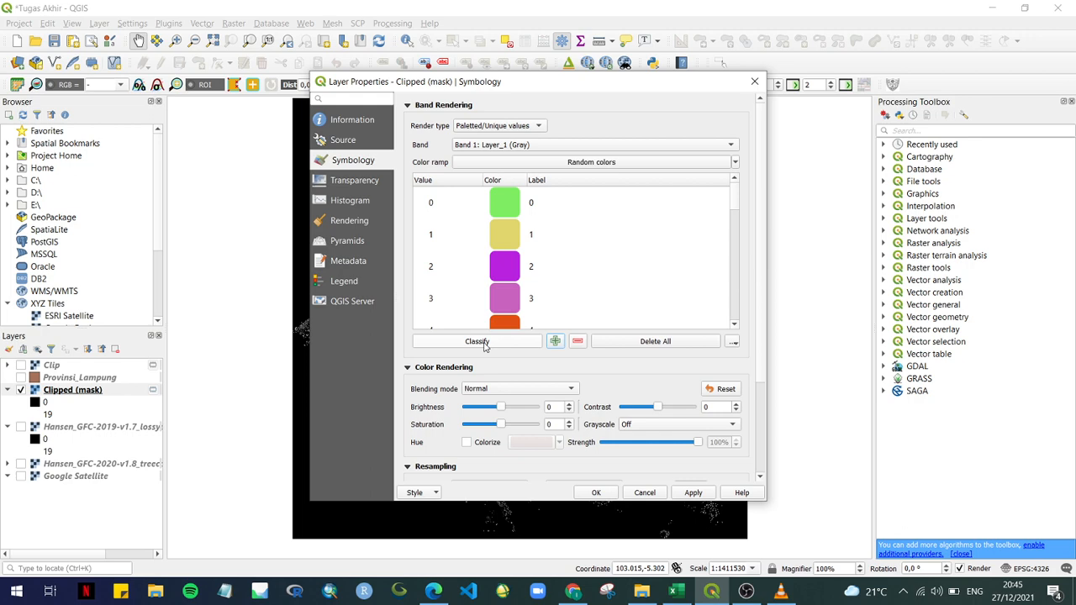
Move the layer properties dialog clear of the map and remove the class for value 0.
drag(601, 81, 922, 11)
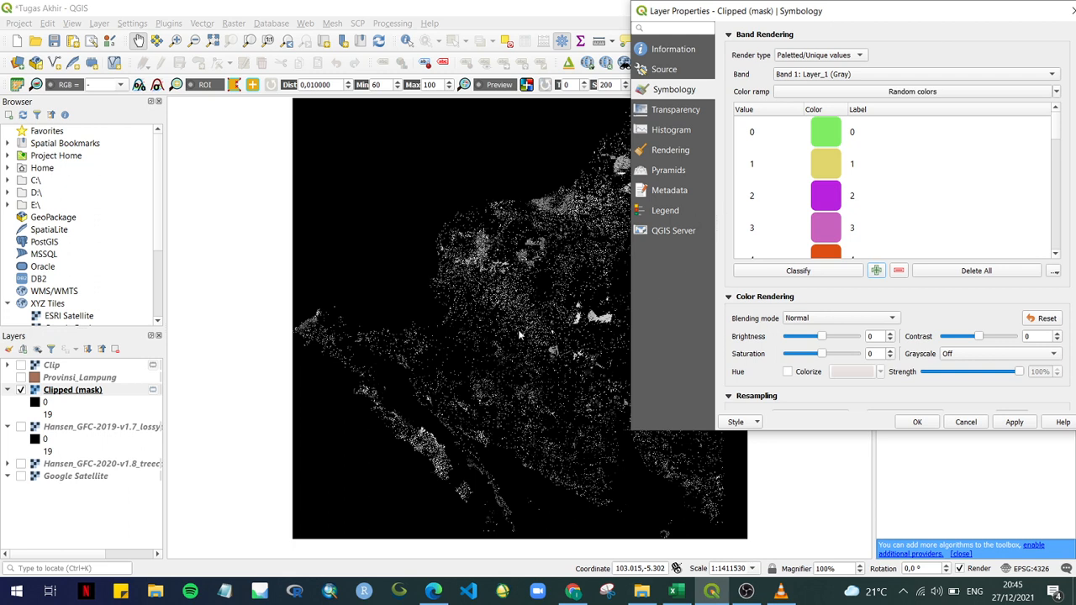
click(766, 134)
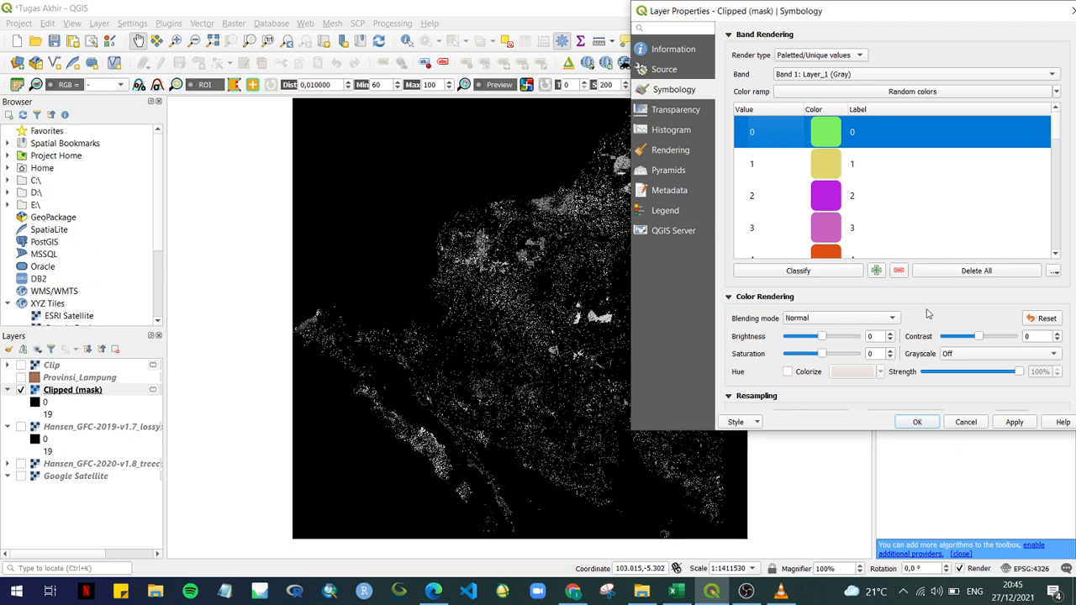
click(904, 275)
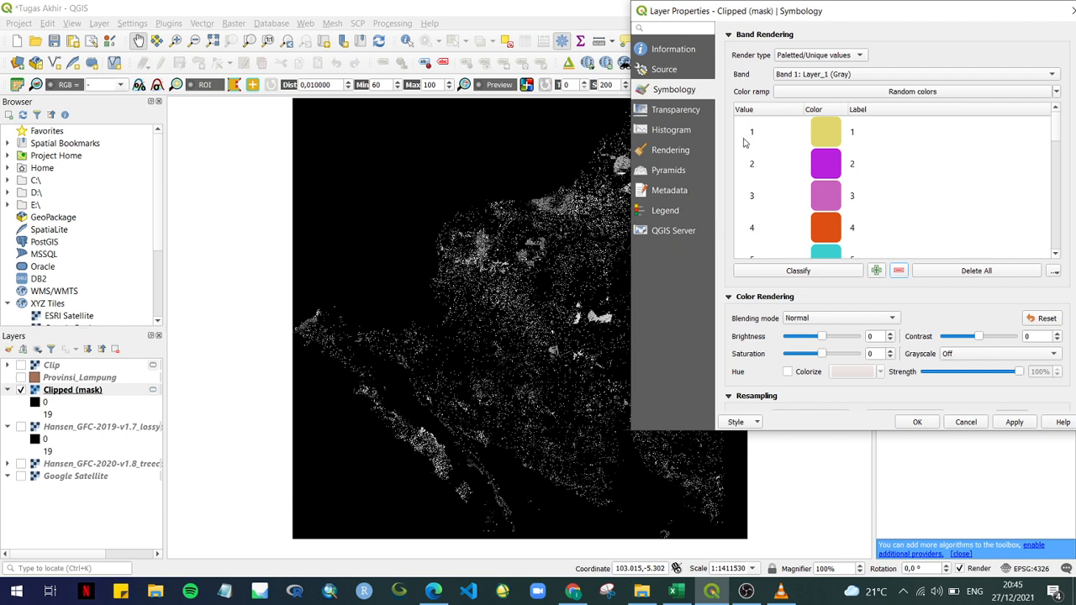
Label the class for value 1 as 2001 and the class for value 2 as 2002.
click(770, 141)
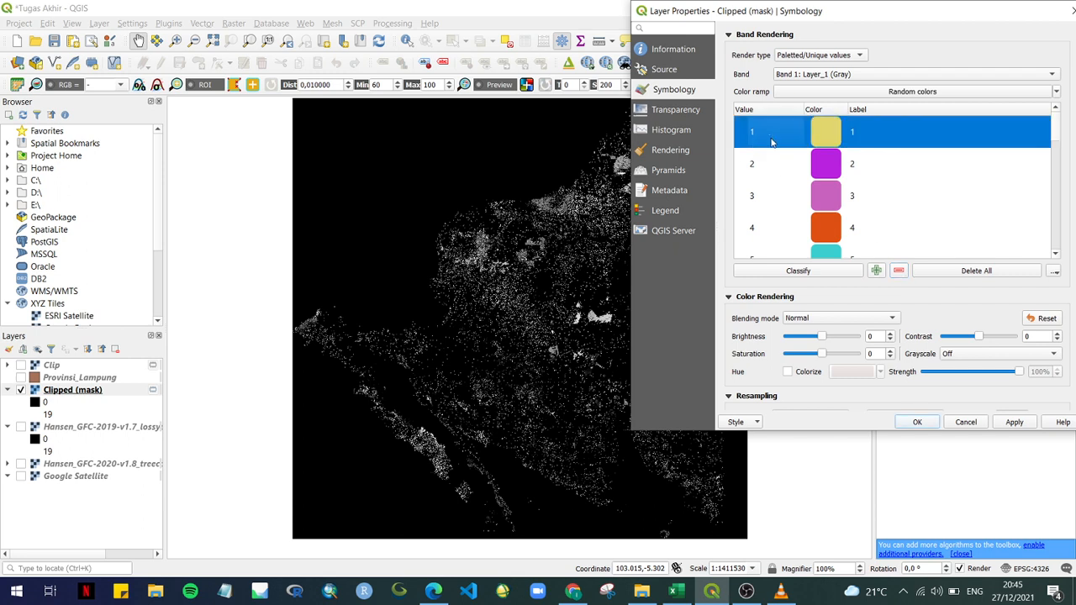
double_click(873, 131)
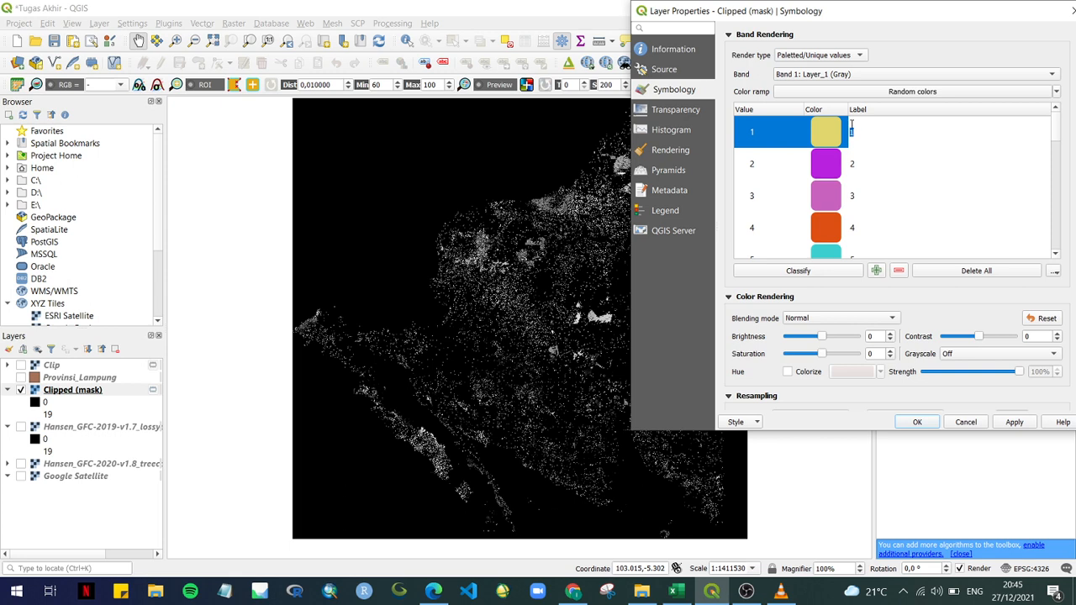
click(862, 149)
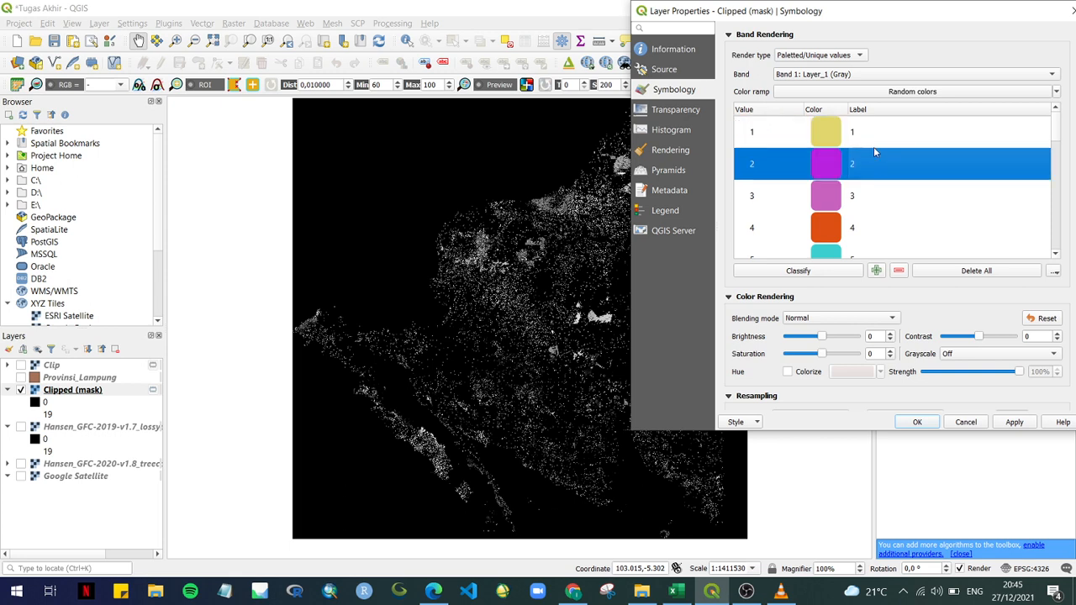
scroll(887, 168, down, 5)
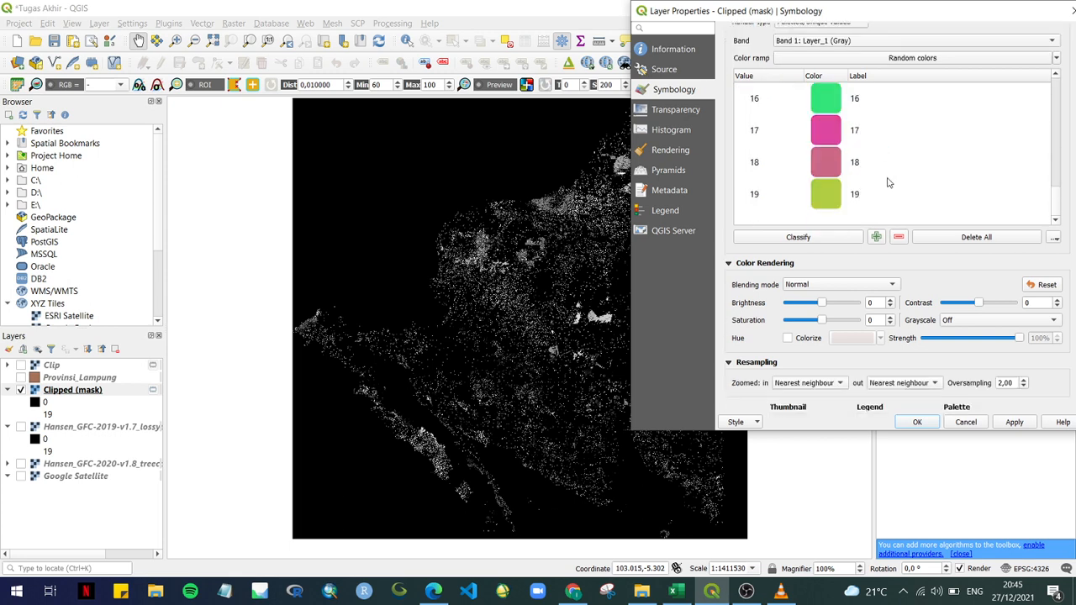
drag(1057, 227, 1056, 116)
double_click(867, 132)
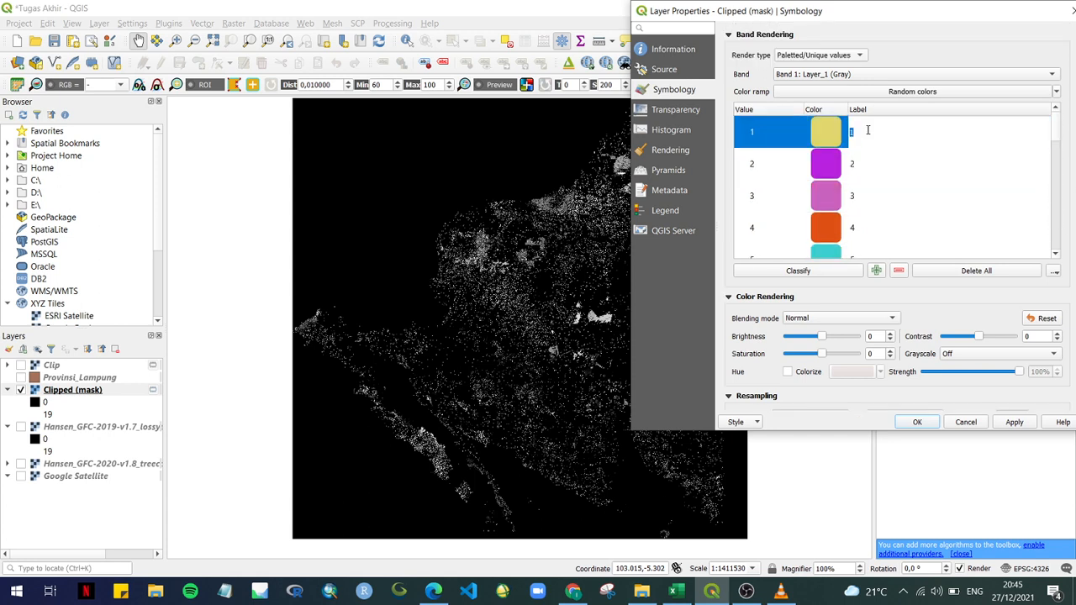
key(Return)
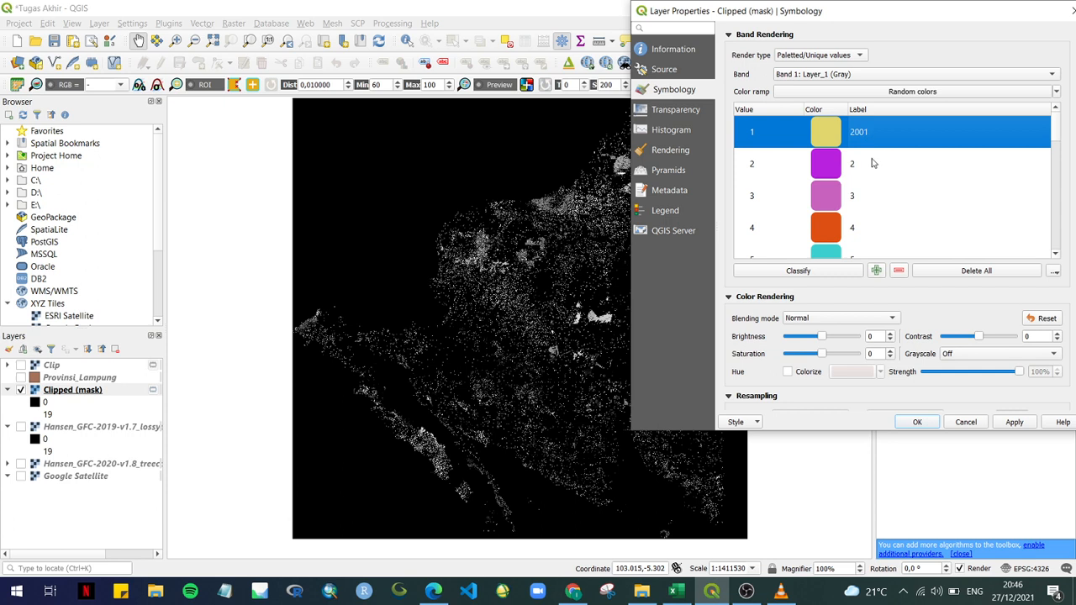
double_click(873, 164)
text(2002)
key(Return)
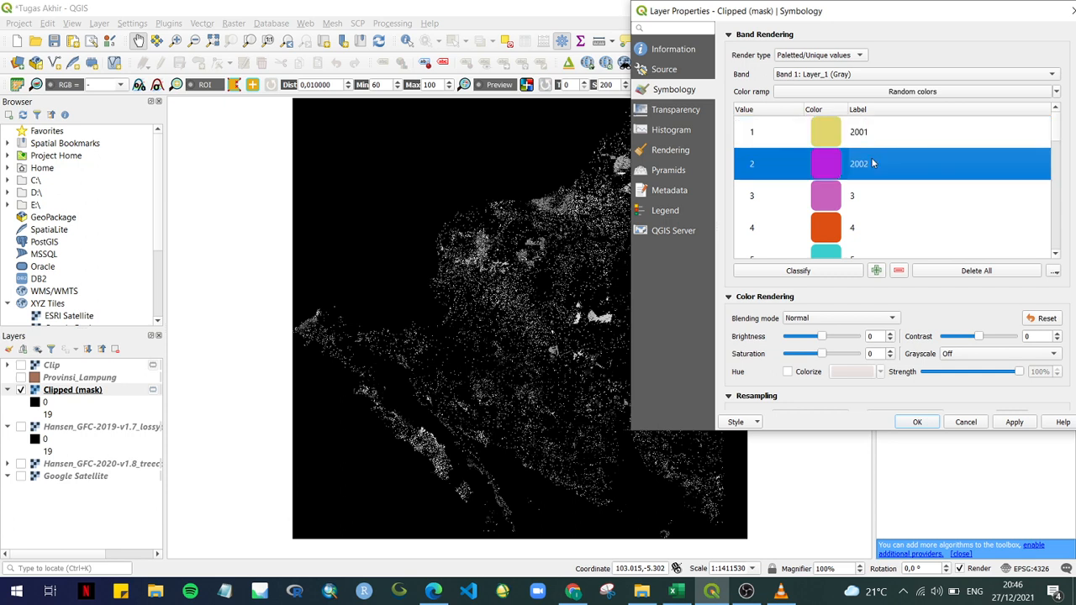
click(1056, 92)
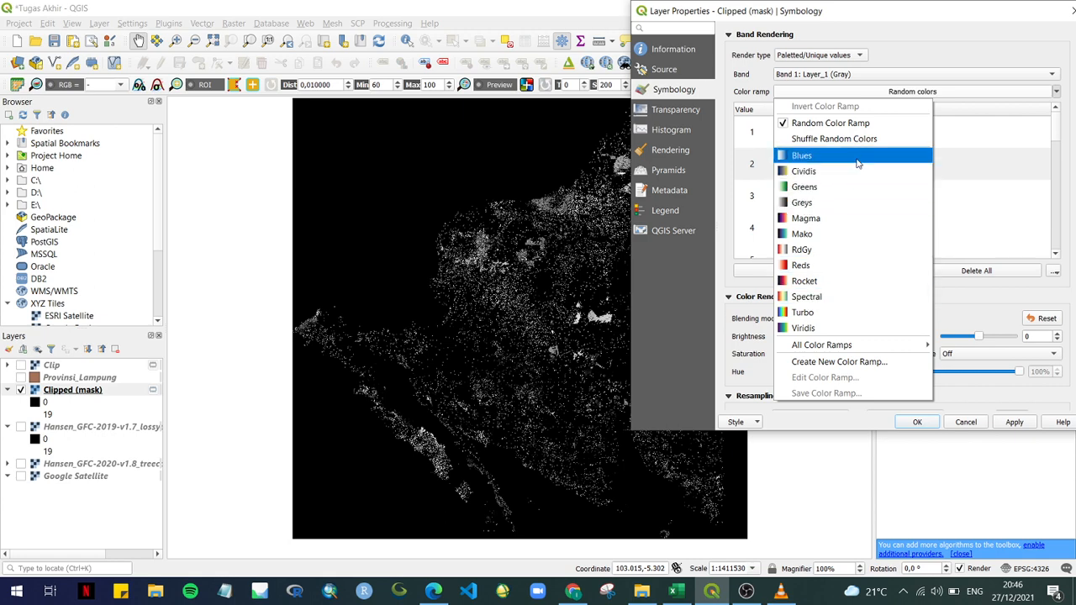
click(1031, 313)
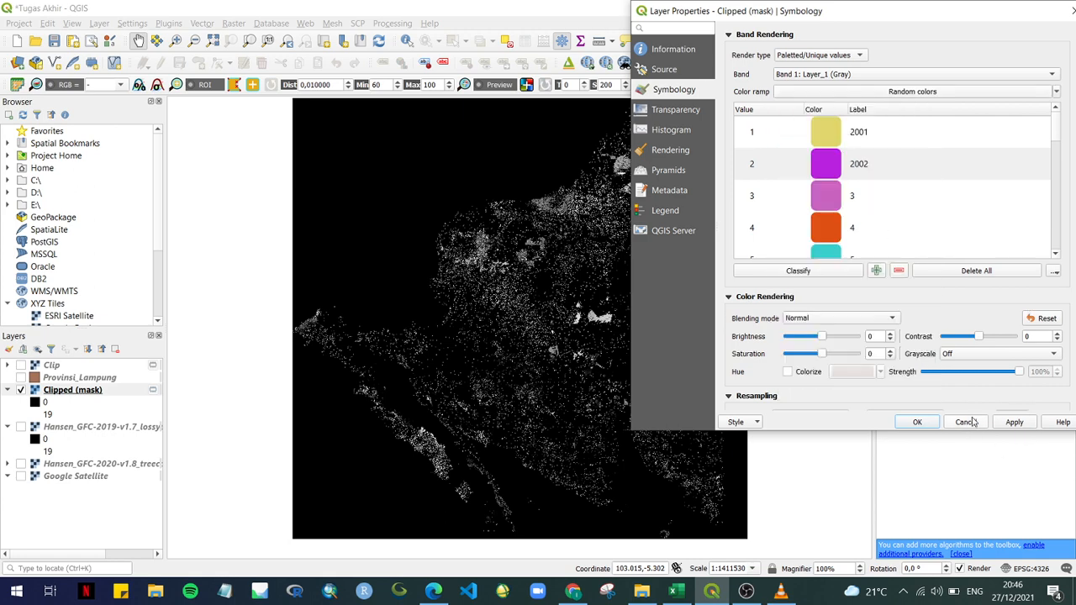
Discard the pending symbology changes and show the Clip layer in place of the Clipped (mask) layer.
click(966, 422)
click(20, 390)
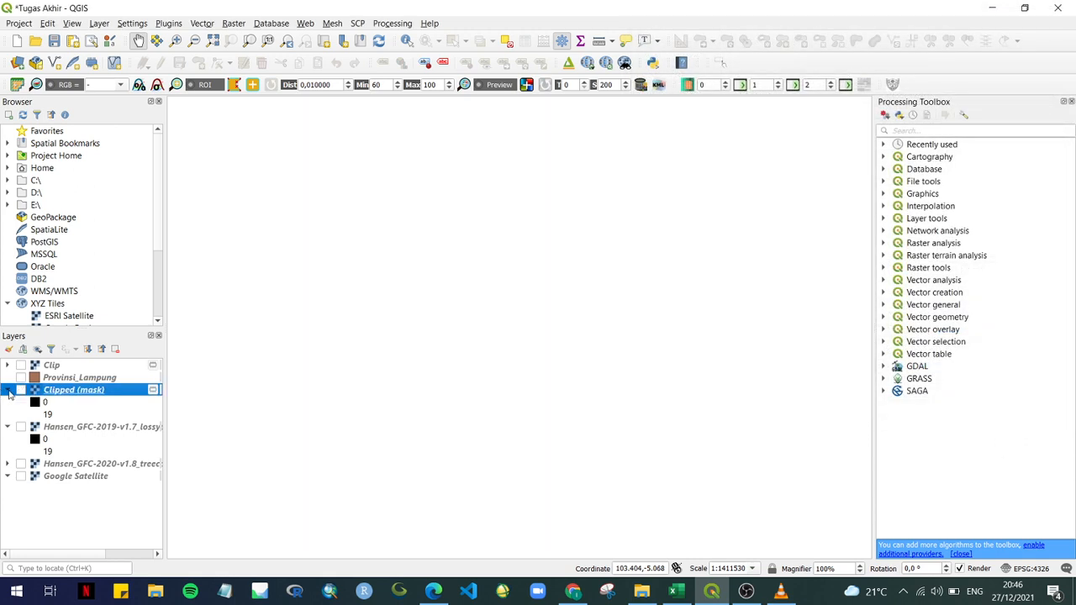
click(20, 365)
Remove the Clipped (mask) layer from the project.
right_click(69, 388)
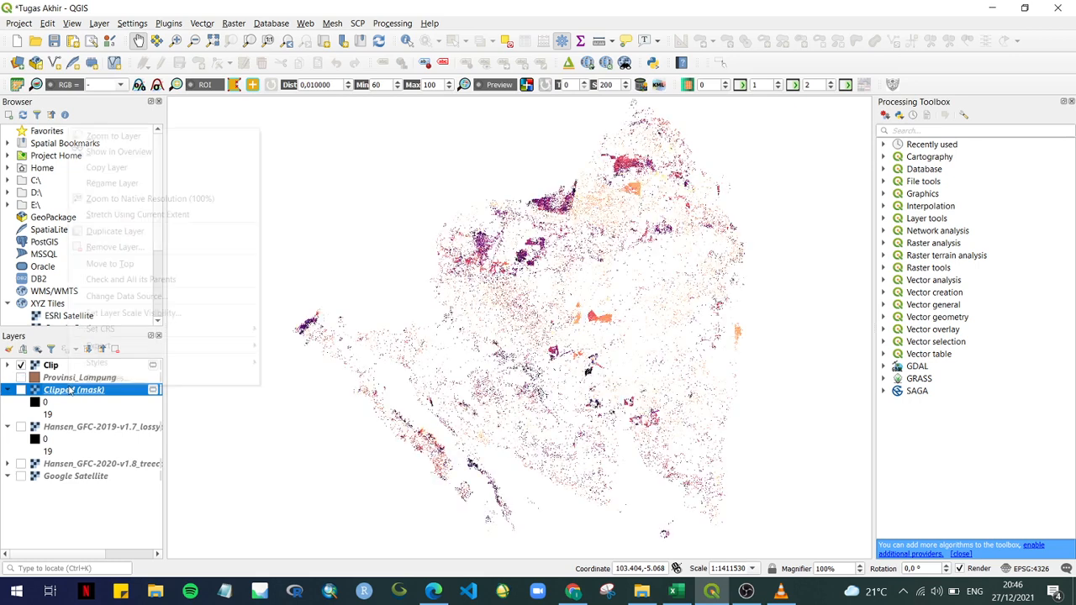
click(118, 254)
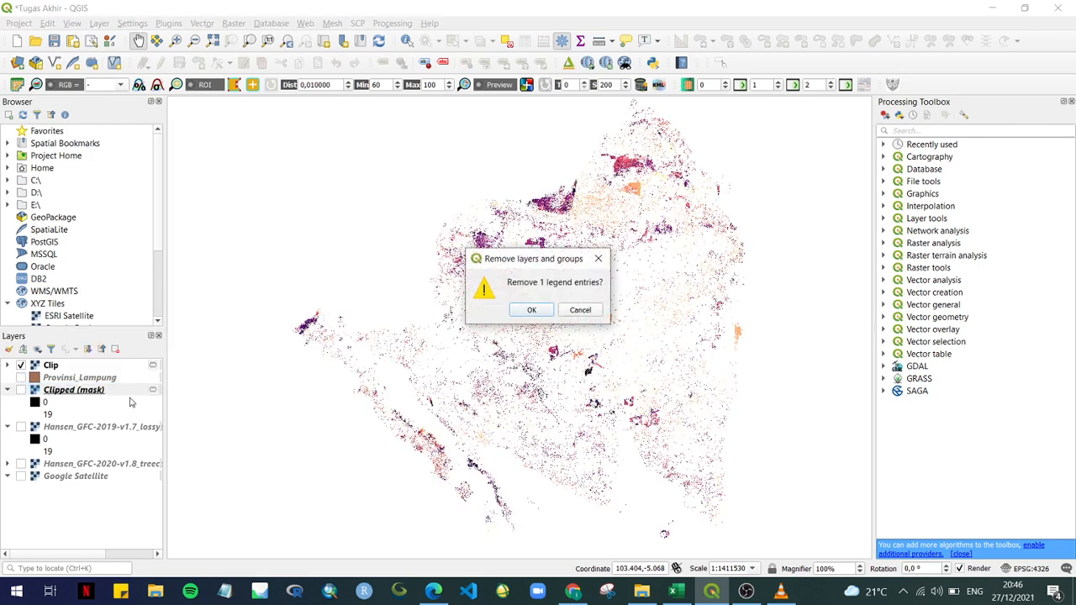
click(530, 313)
Show the Provinsi_Lampung layer and give its simple fill a transparent fill color so only the outline is drawn.
click(21, 378)
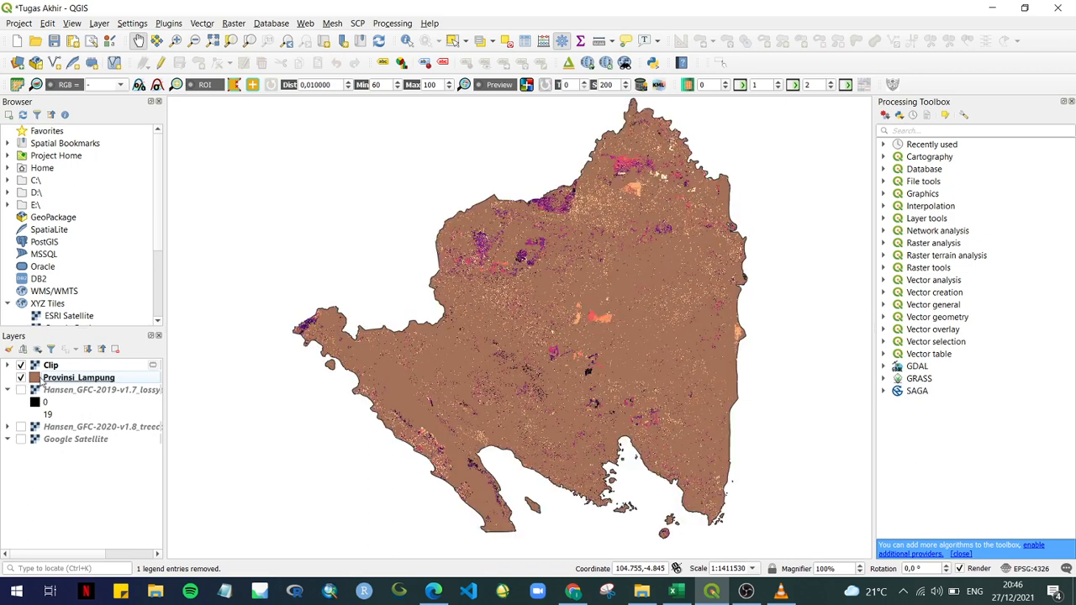
click(37, 382)
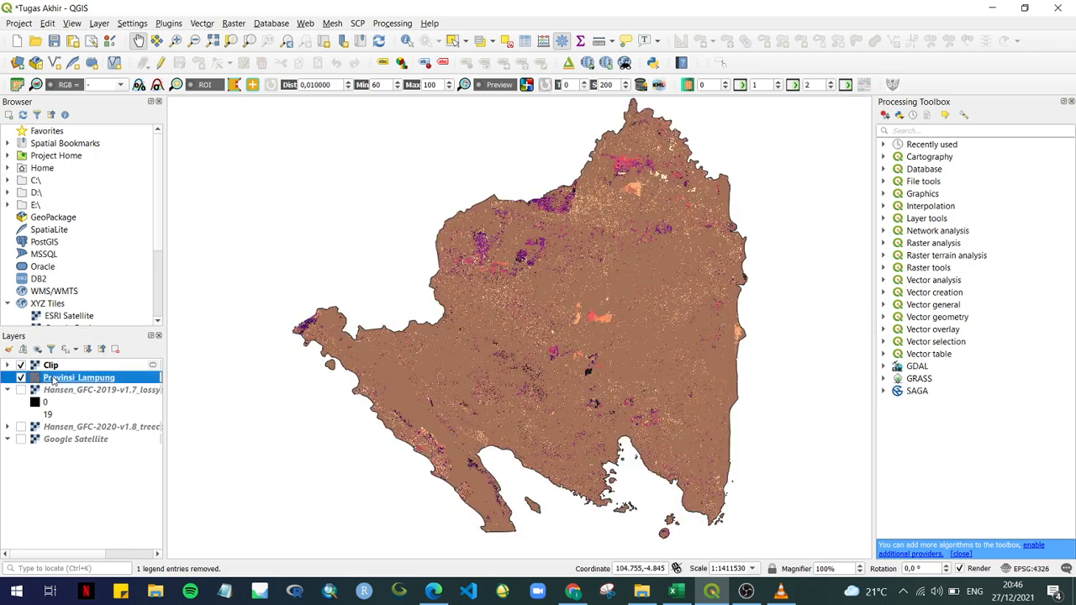
double_click(55, 380)
click(559, 153)
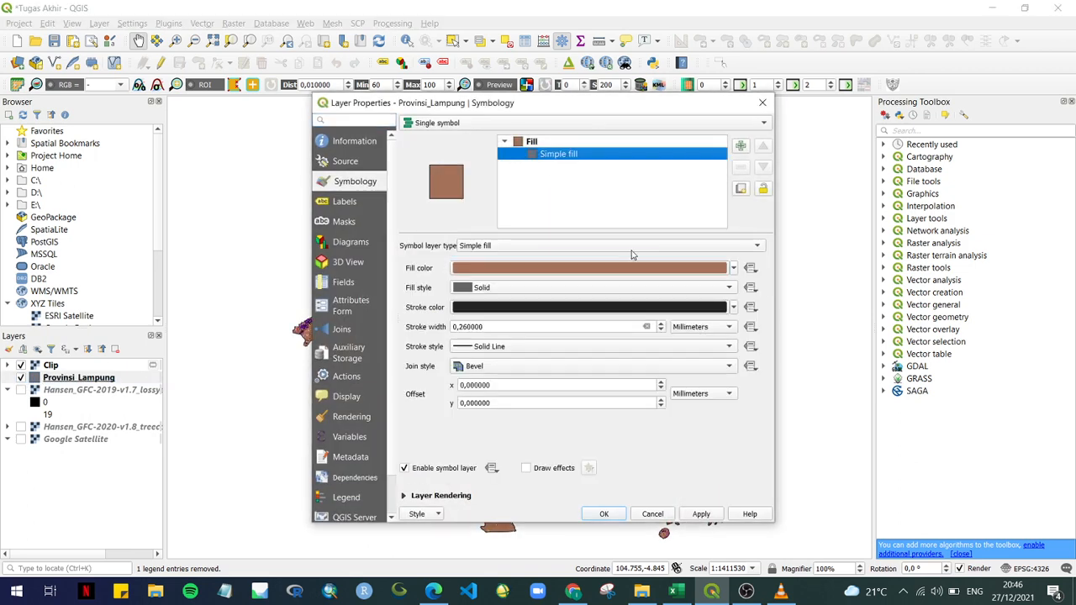
click(733, 267)
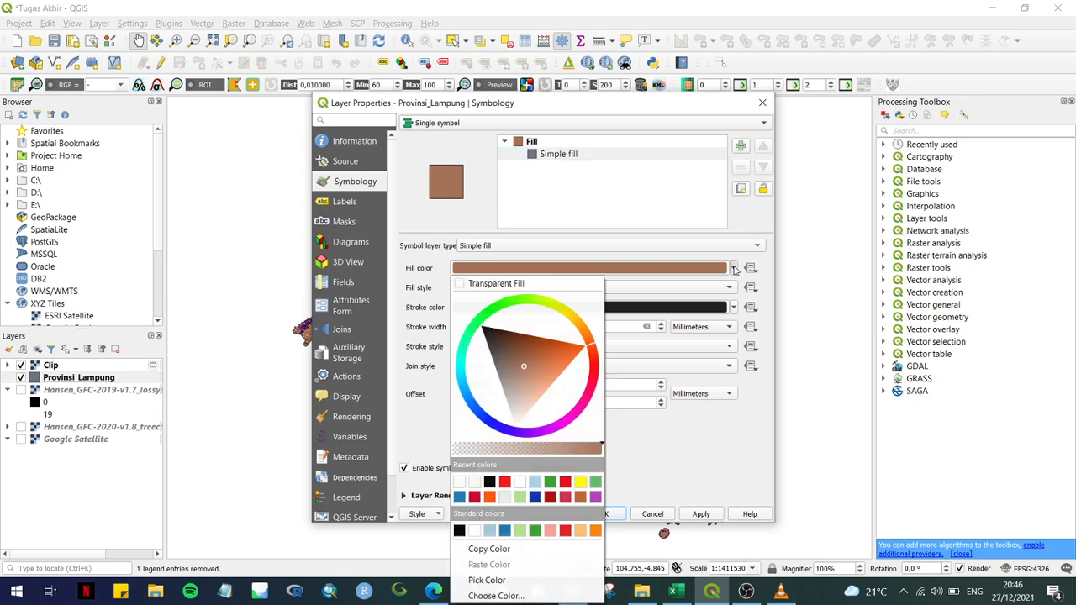
click(477, 283)
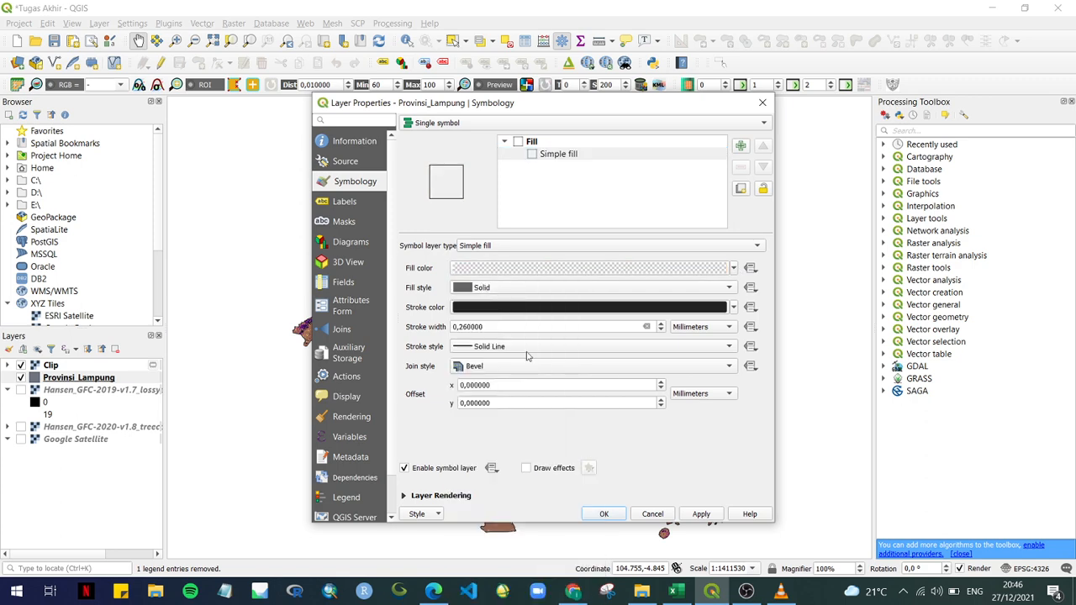
click(604, 514)
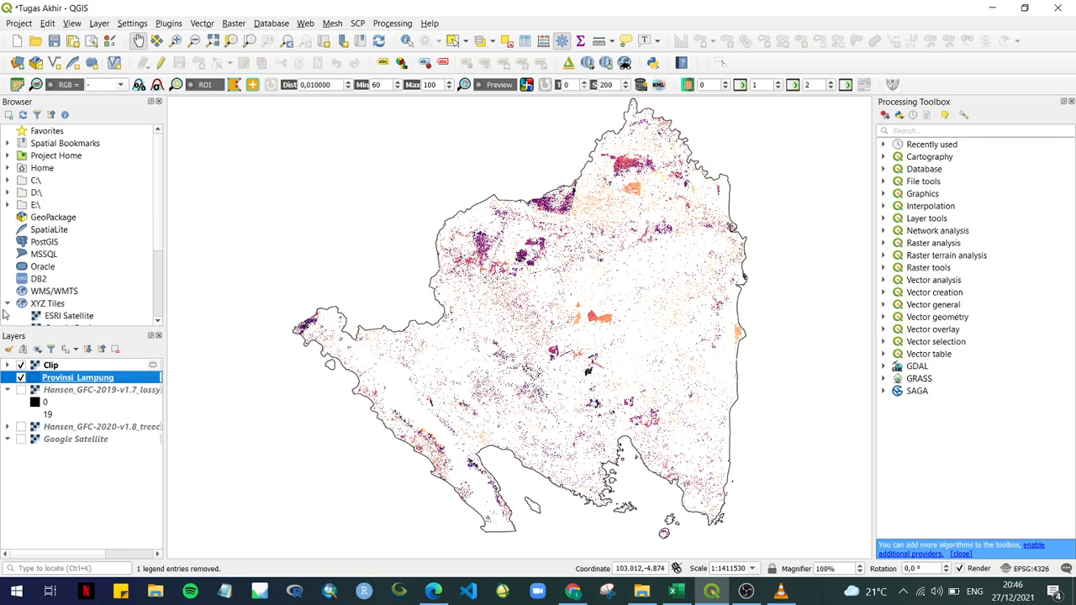
Expand the Clip layer's legend and examine its year classes and the individual forest-loss pixels in northern Lampung up close.
click(6, 365)
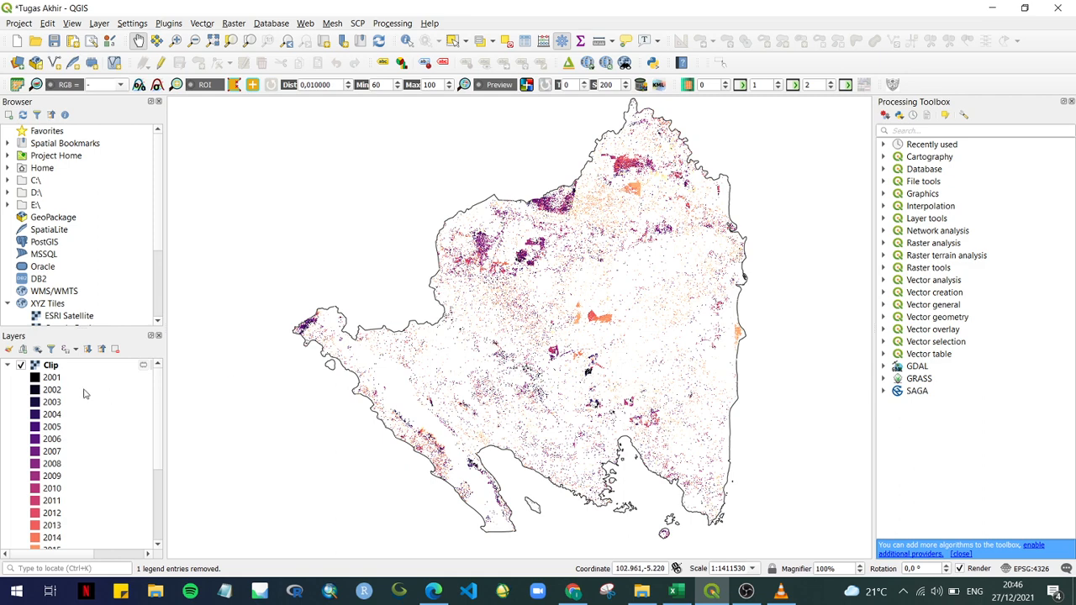
click(53, 380)
scroll(163, 430, down, 3)
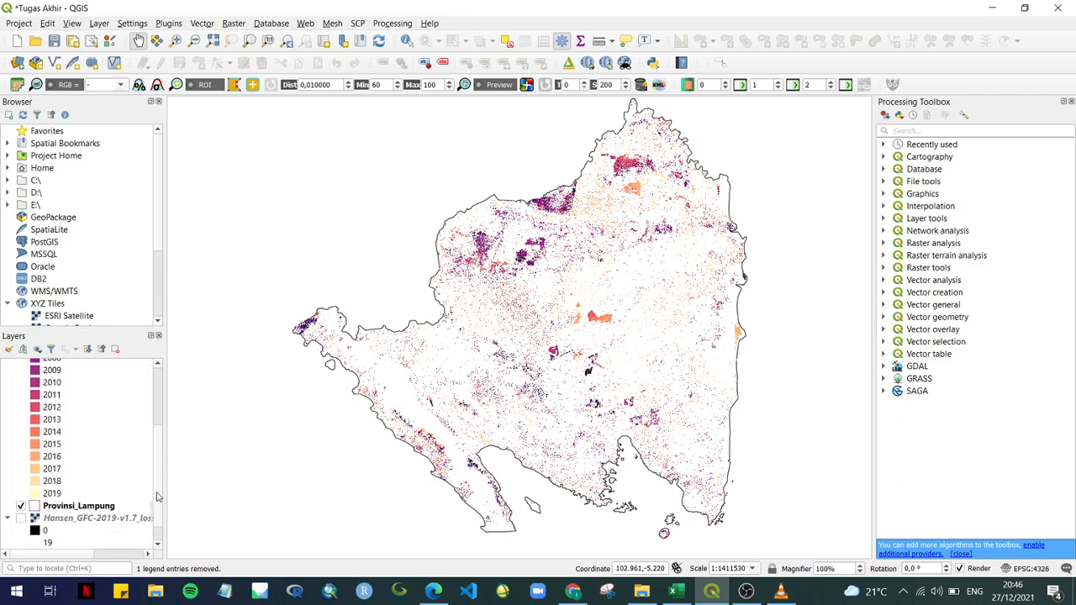
drag(644, 195, 609, 225)
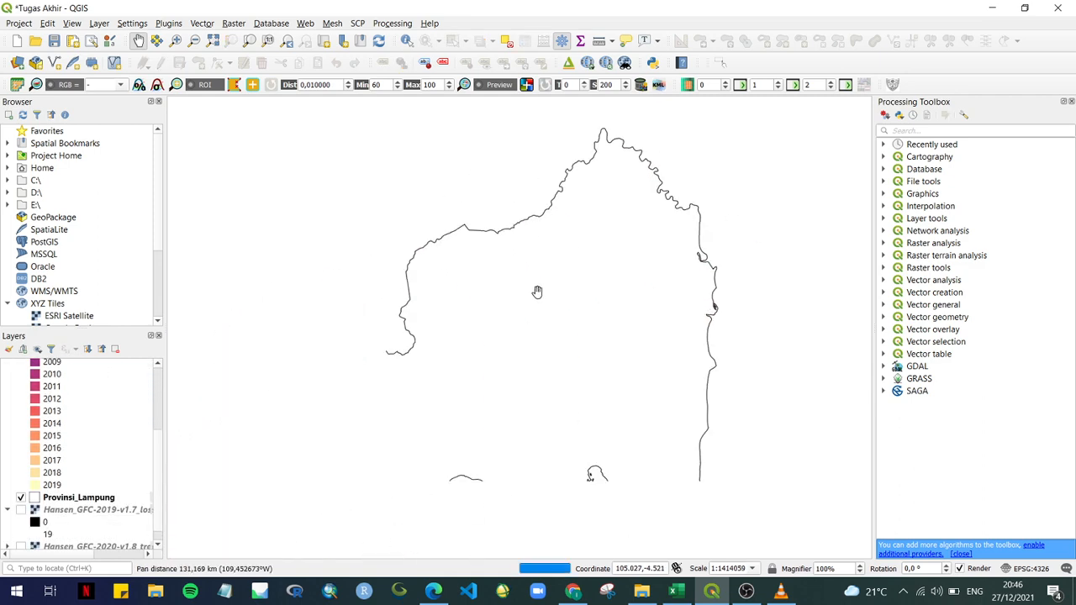
scroll(529, 305, up, 1)
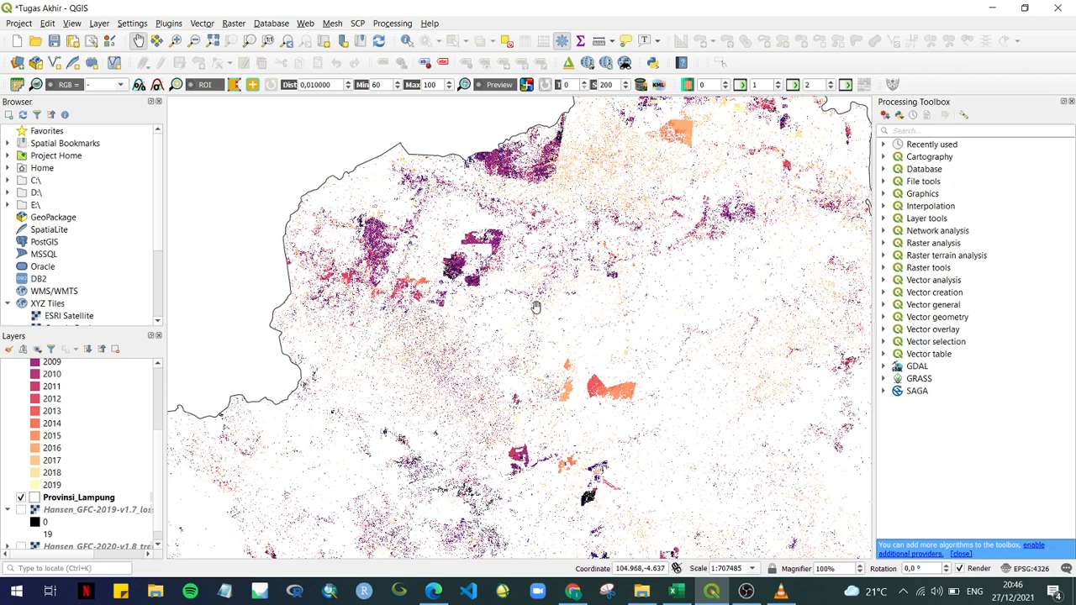
scroll(574, 254, up, 2)
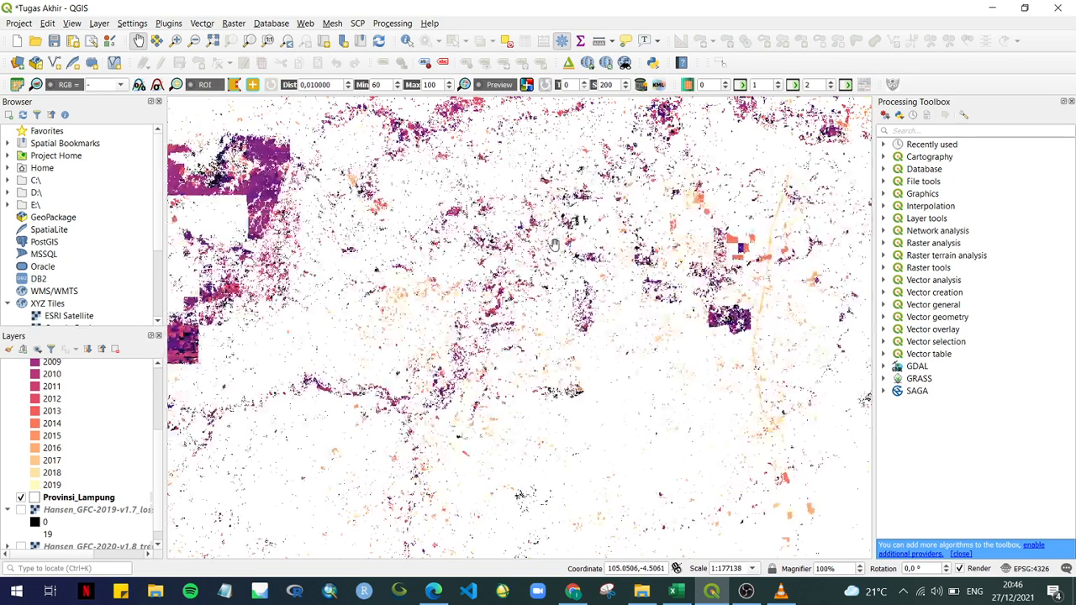
drag(536, 250, 710, 269)
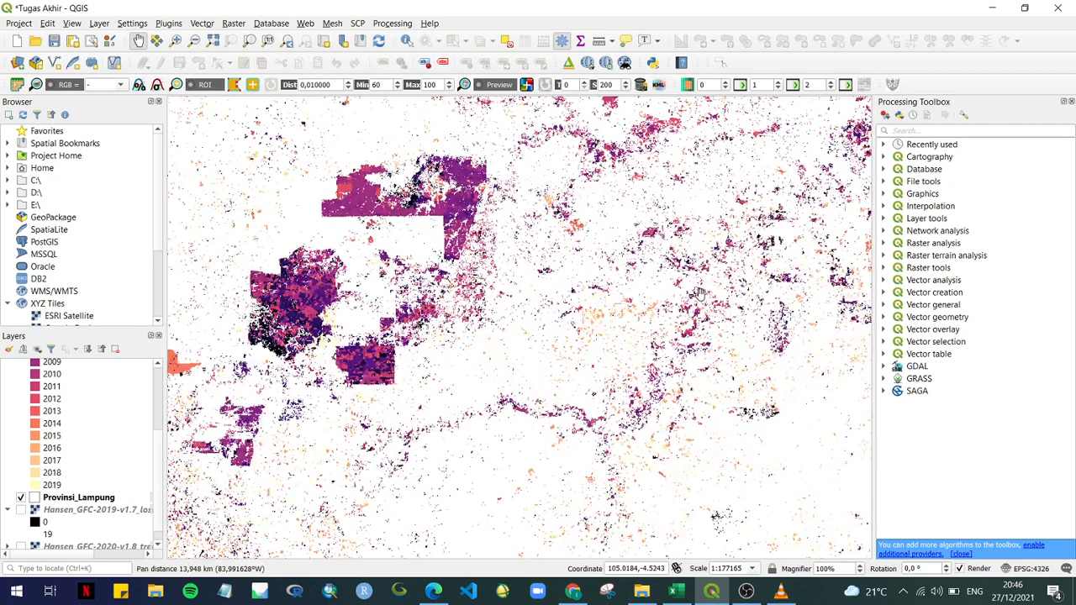
scroll(384, 215, up, 2)
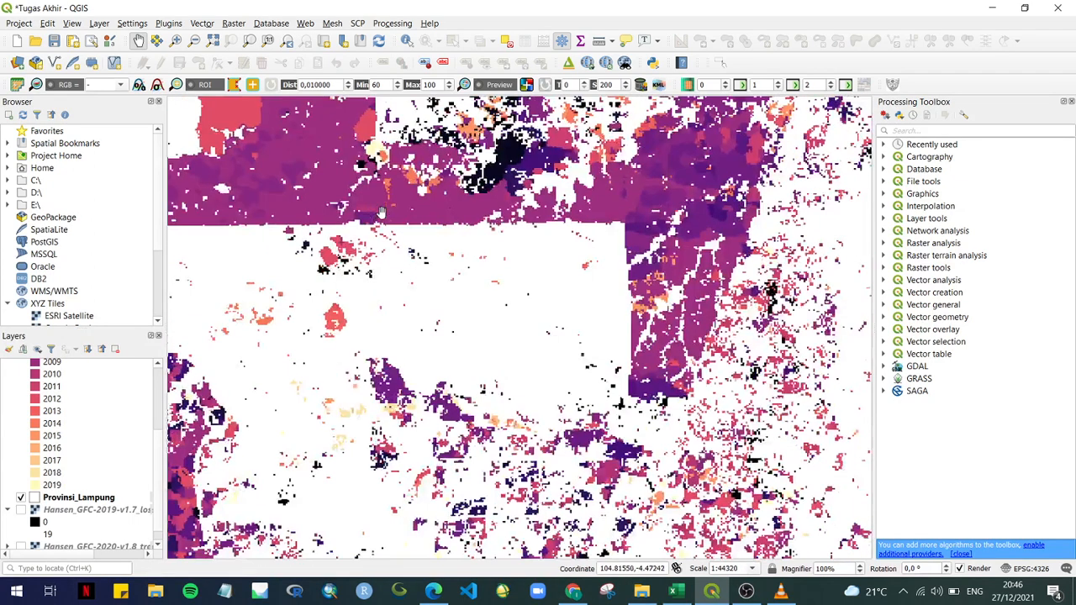
scroll(533, 227, up, 2)
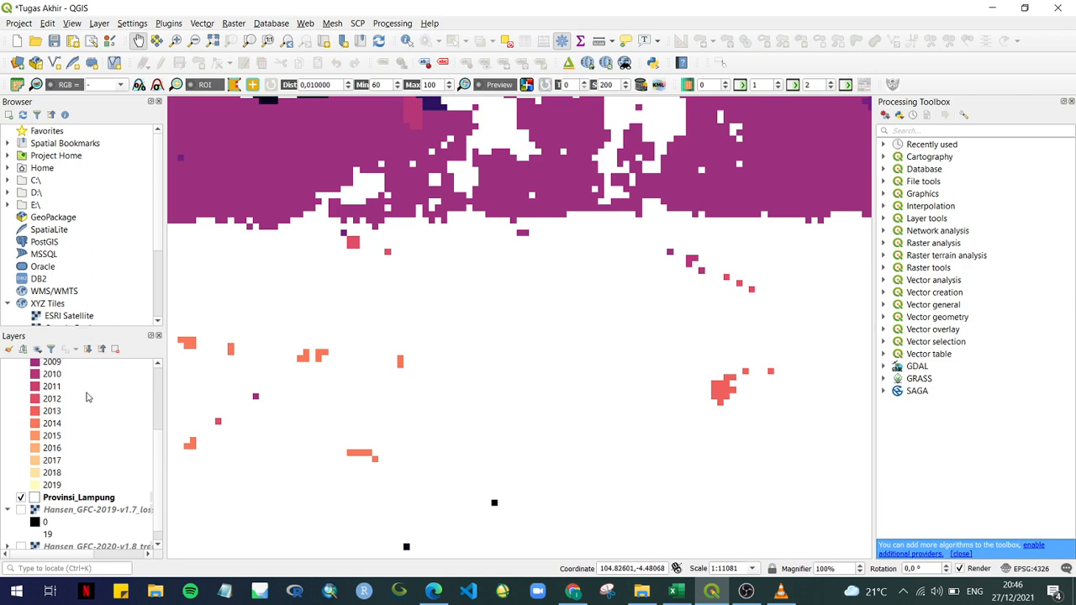
scroll(108, 417, up, 3)
drag(353, 291, 498, 382)
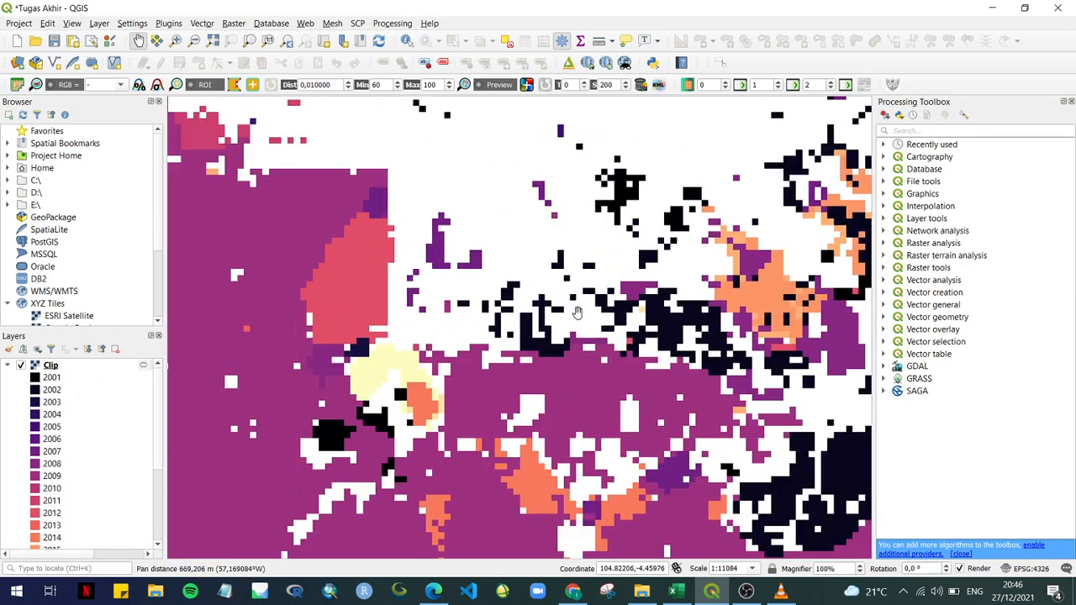
scroll(577, 313, up, 1)
scroll(341, 343, down, 1)
scroll(341, 343, down, 1)
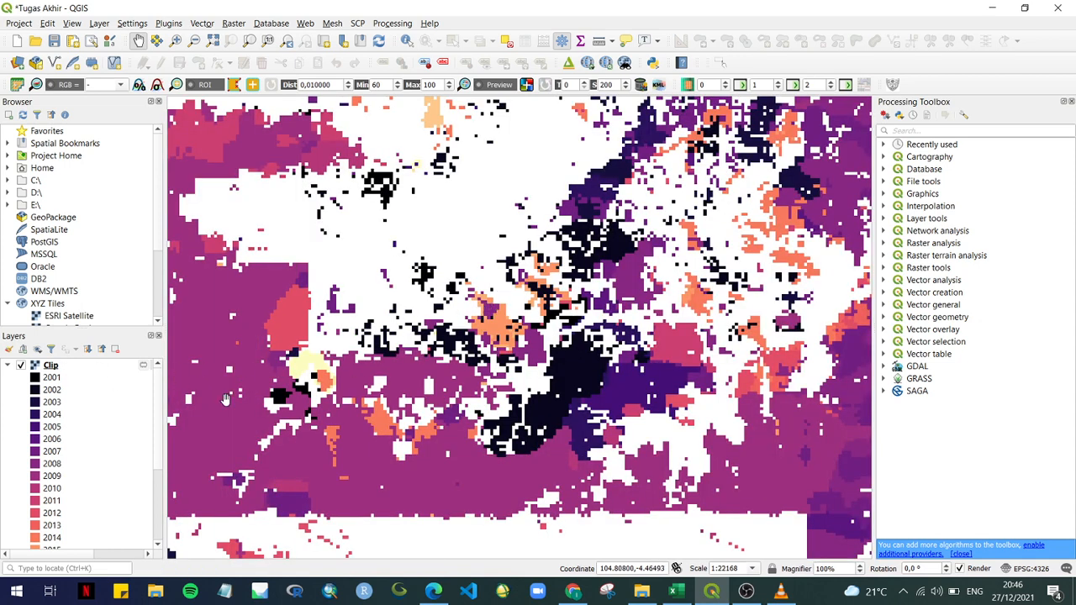
Compare the loss pixel colors with the Clip layer's year classes up to 2019 and view the whole province.
right_click(95, 363)
click(51, 367)
scroll(70, 415, down, 1)
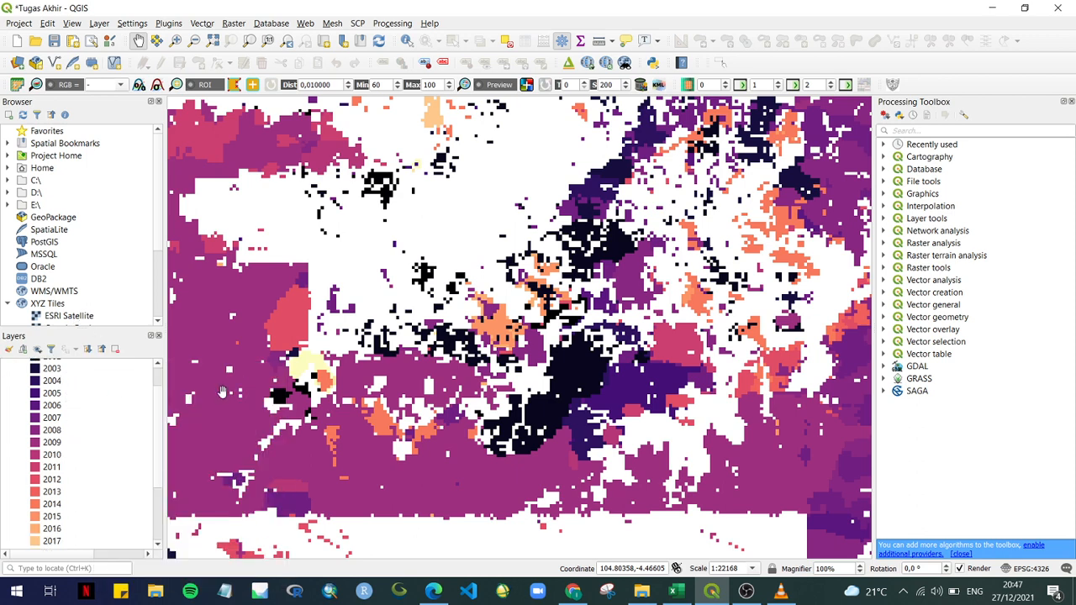
scroll(64, 392, up, 1)
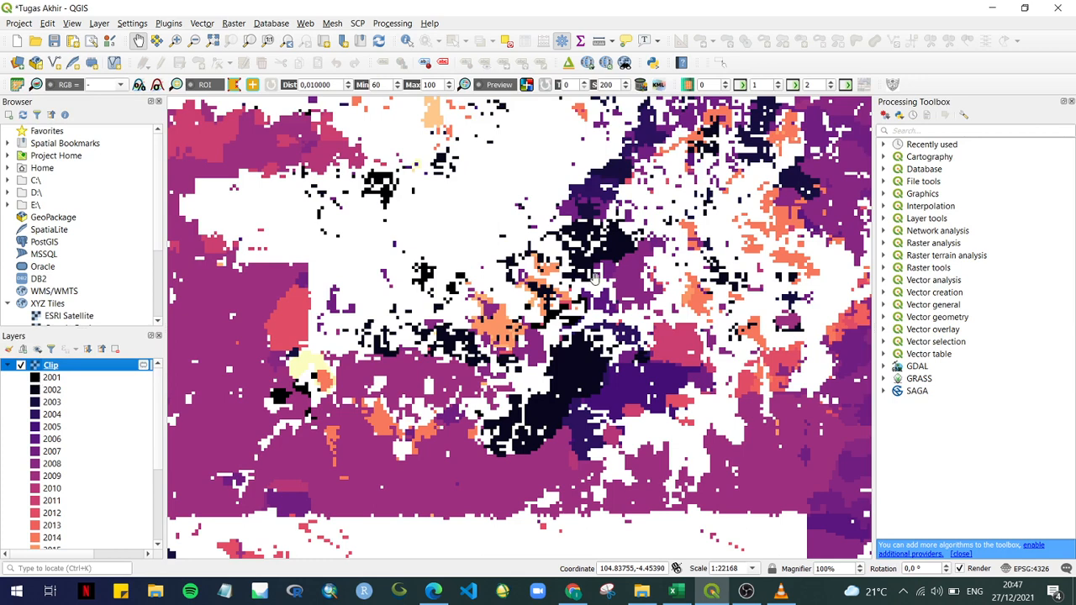
click(60, 424)
scroll(73, 482, down, 2)
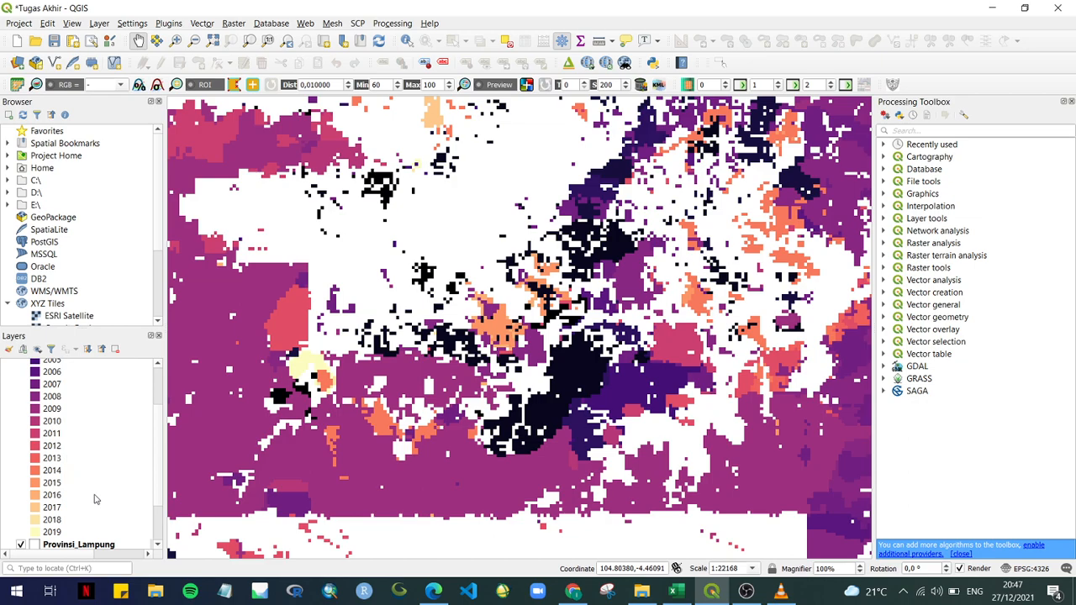
drag(437, 420, 455, 374)
scroll(477, 364, up, 2)
scroll(478, 364, down, 2)
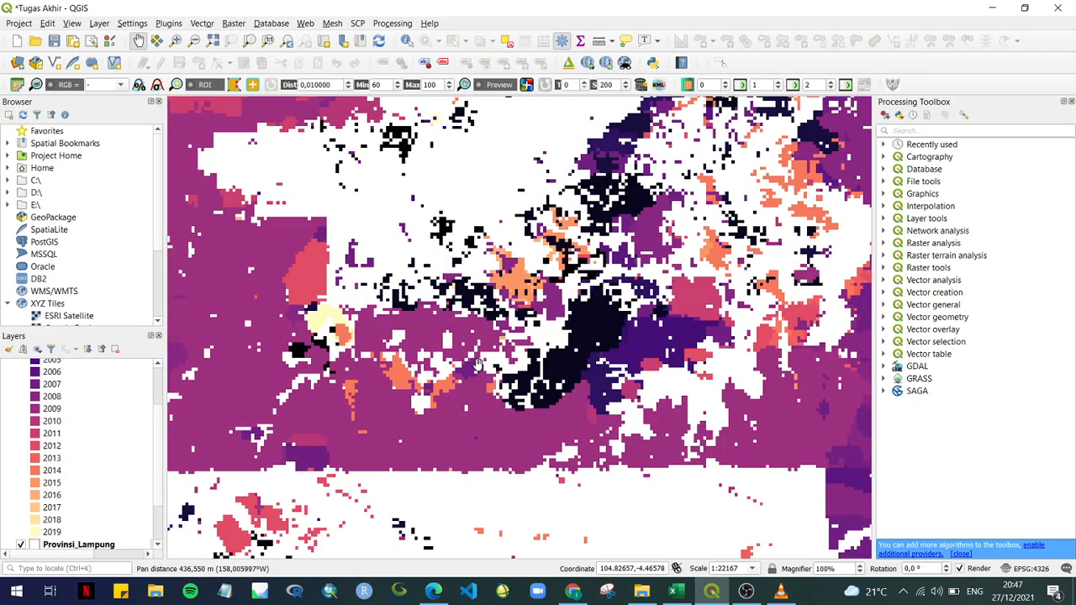
scroll(477, 363, down, 1)
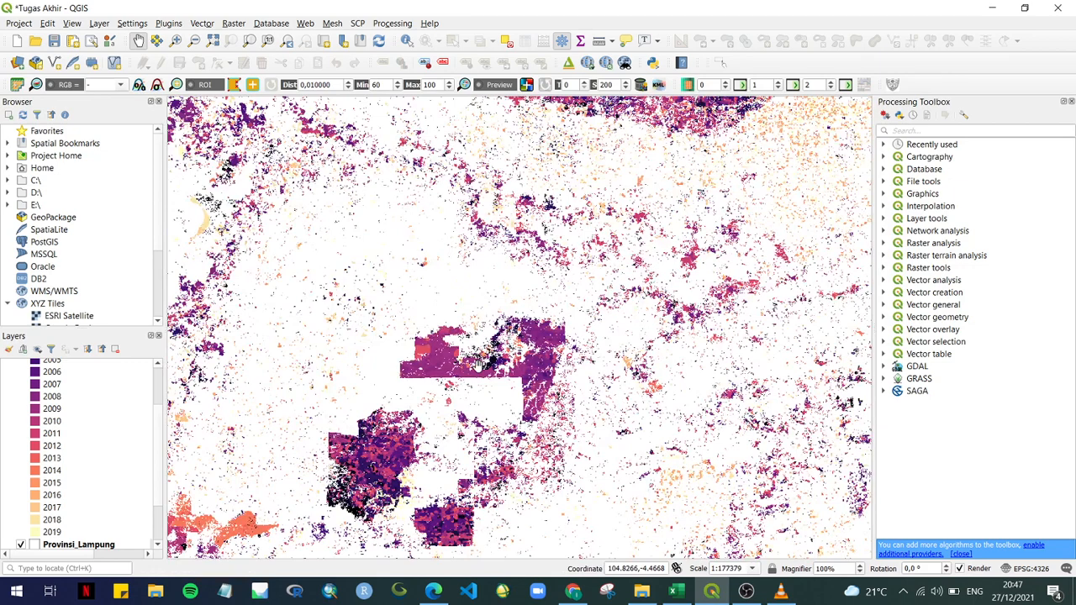
scroll(477, 363, down, 3)
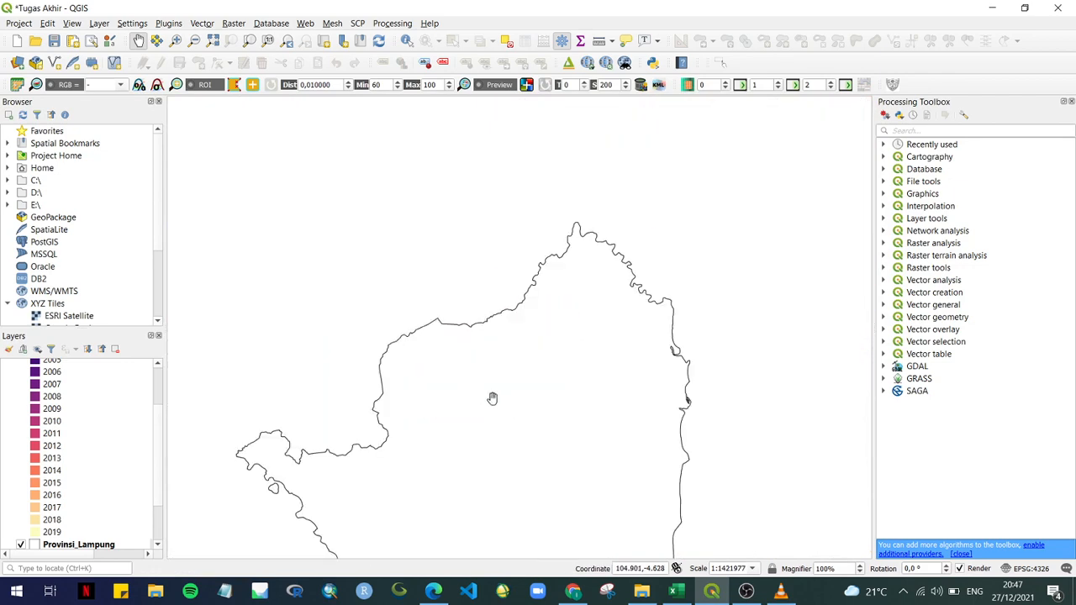
drag(493, 396, 566, 302)
drag(621, 373, 605, 340)
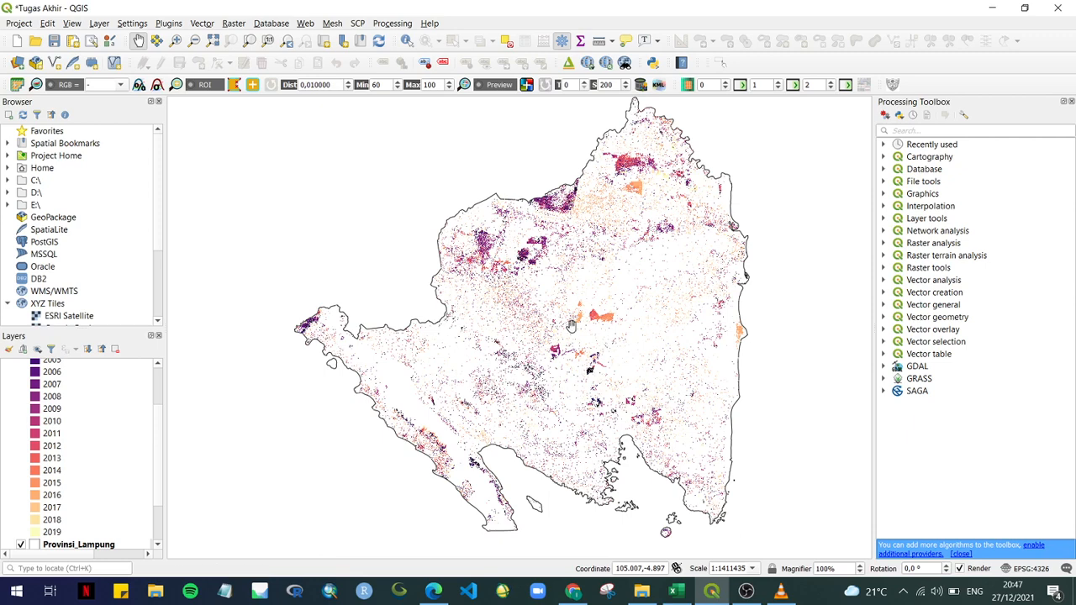
drag(661, 364, 647, 361)
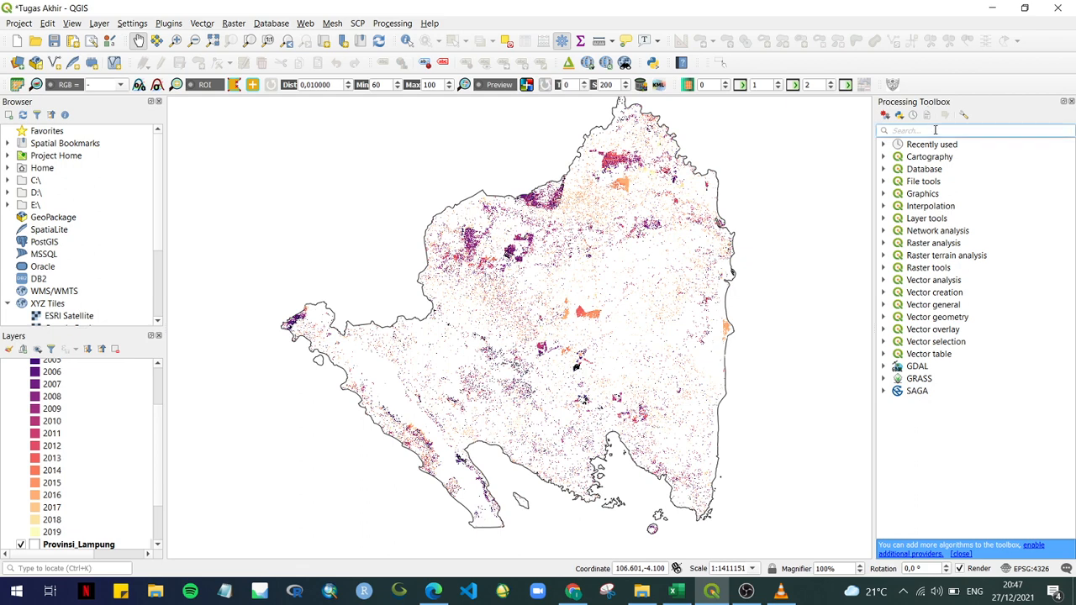
Find and open the Raster layer unique values report tool, with the Clip layer as its input.
text(raster)
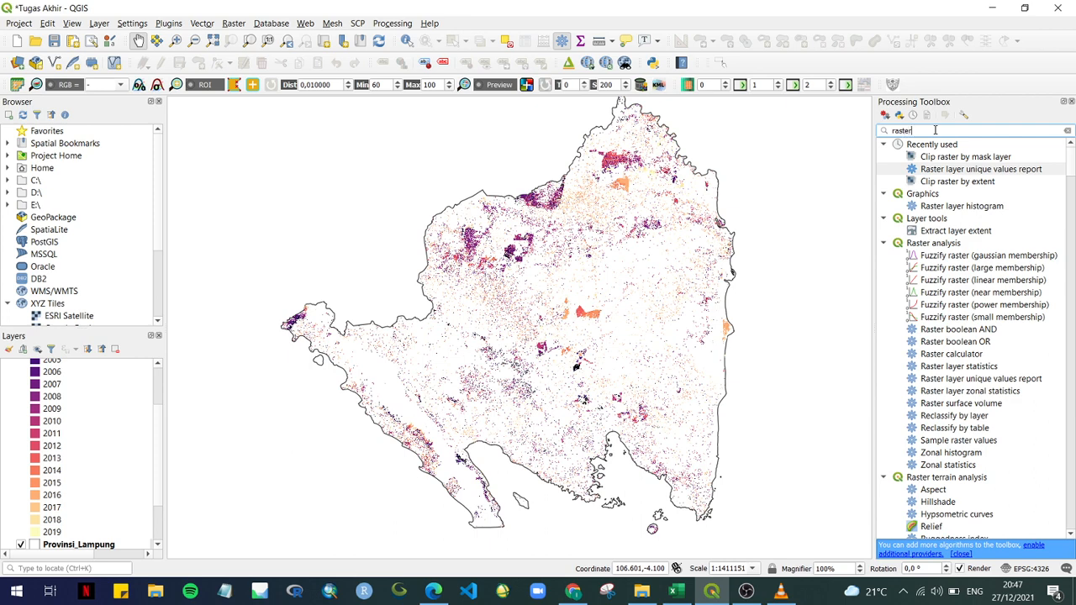
text( layer uni)
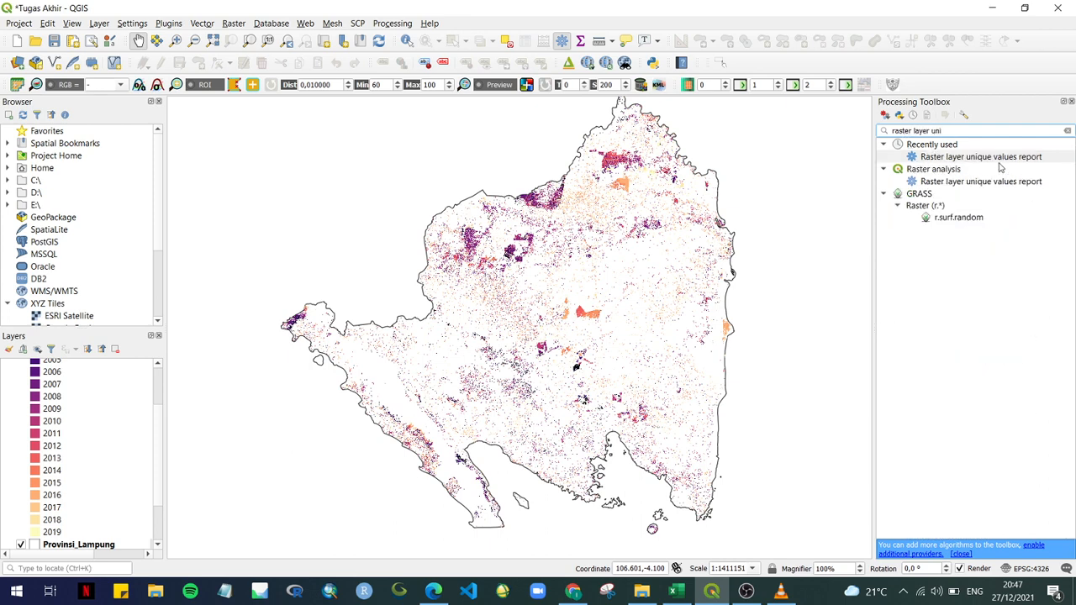
double_click(1002, 158)
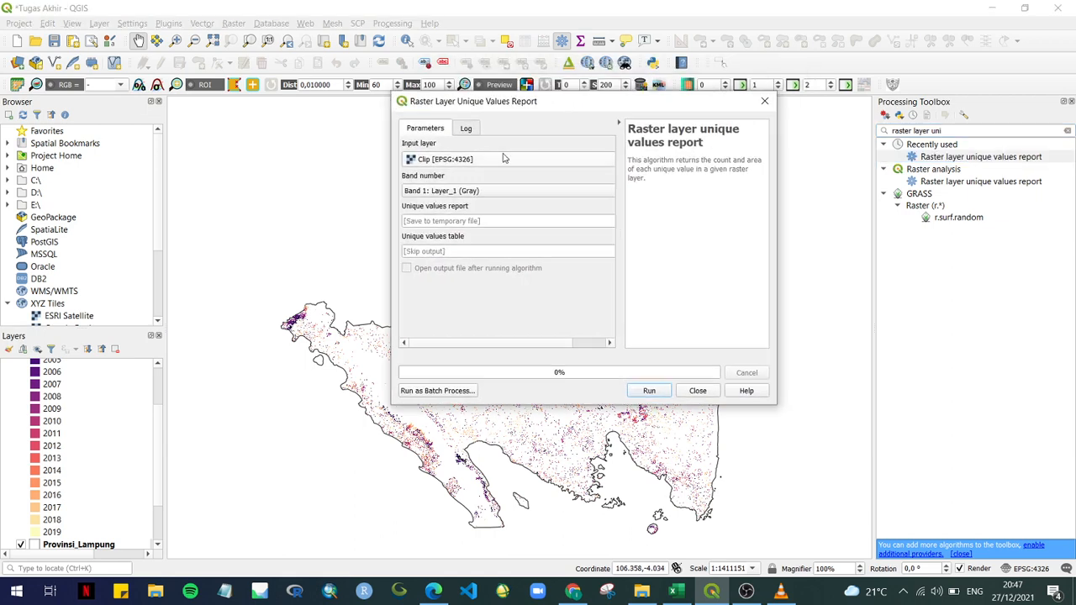
click(529, 160)
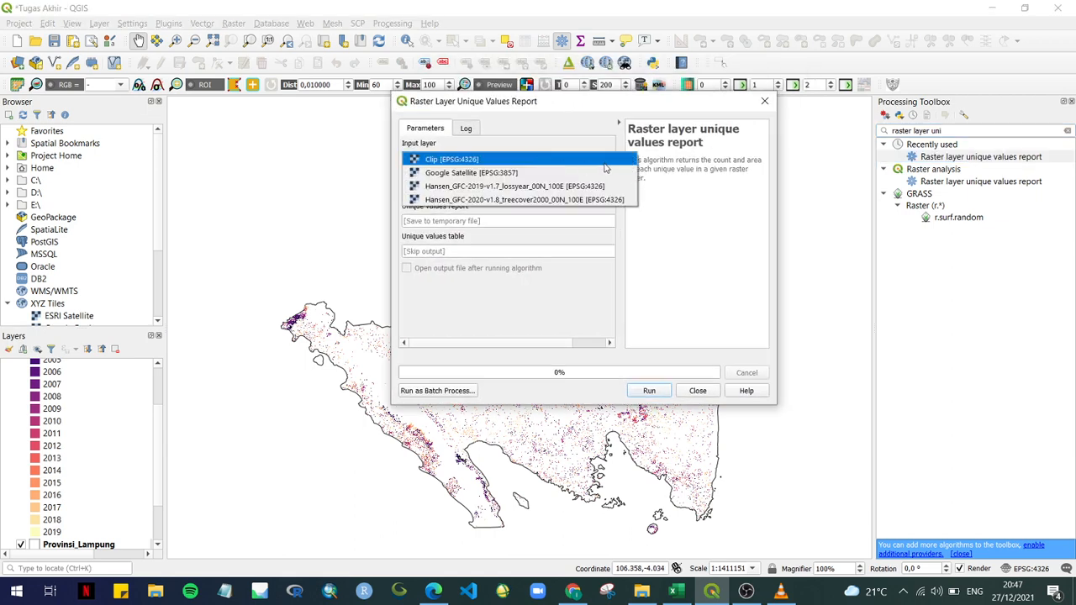
click(561, 148)
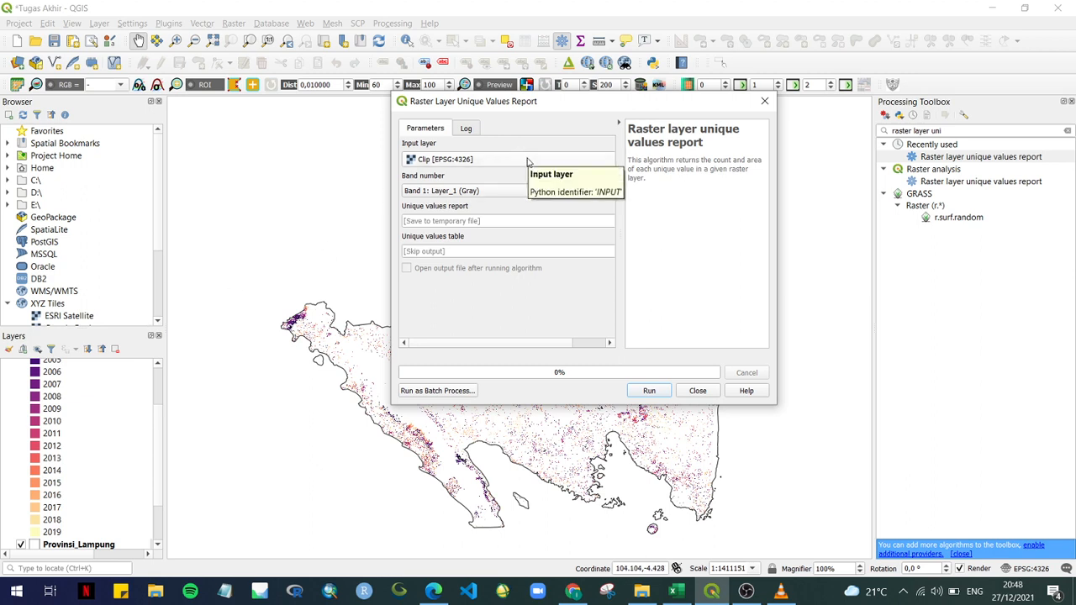
click(548, 164)
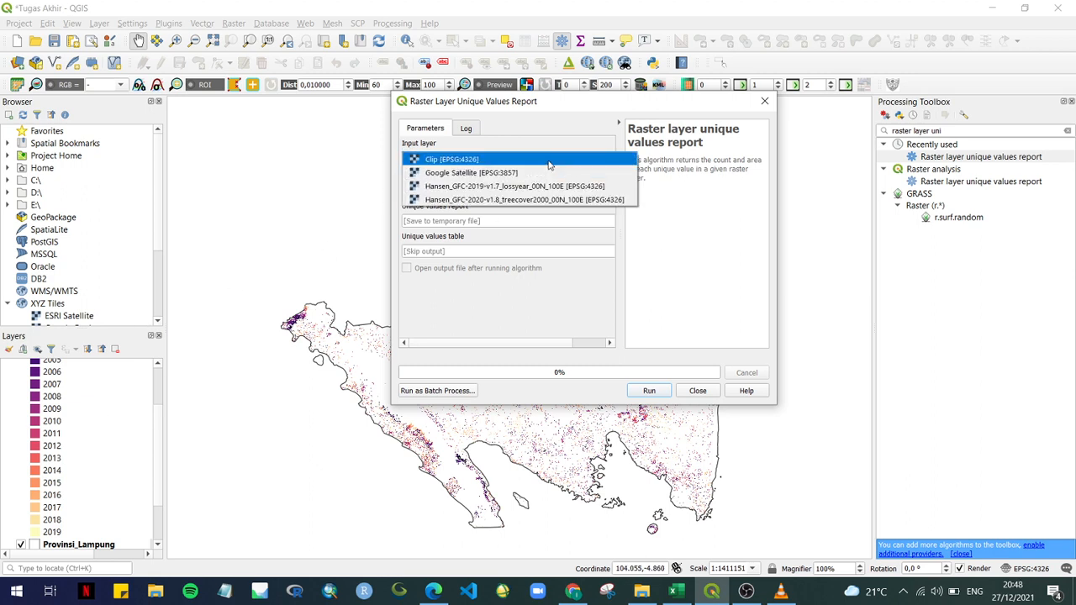
click(549, 164)
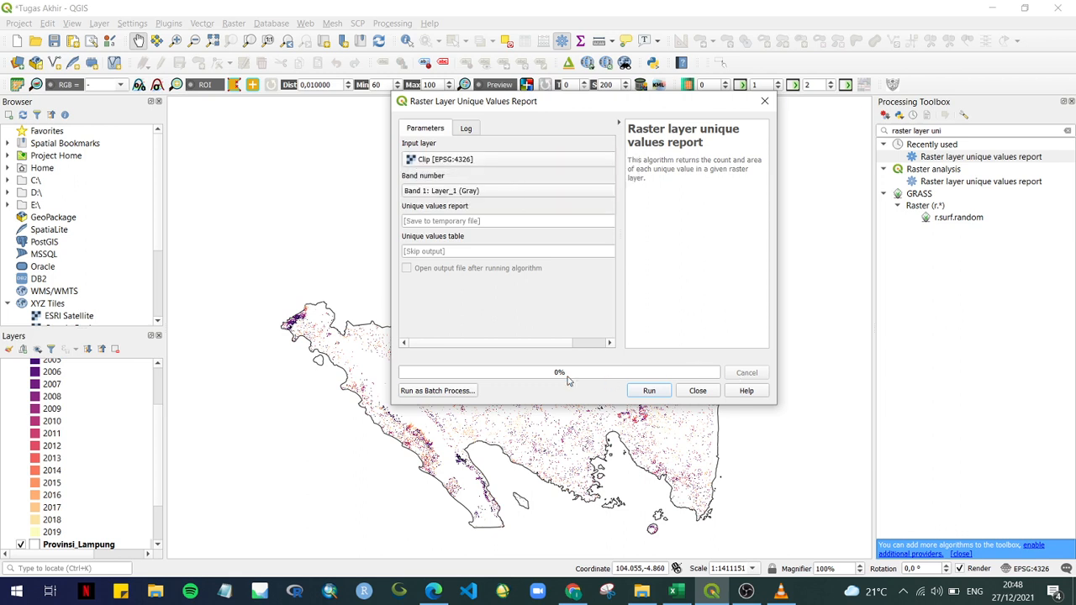
drag(568, 343, 607, 343)
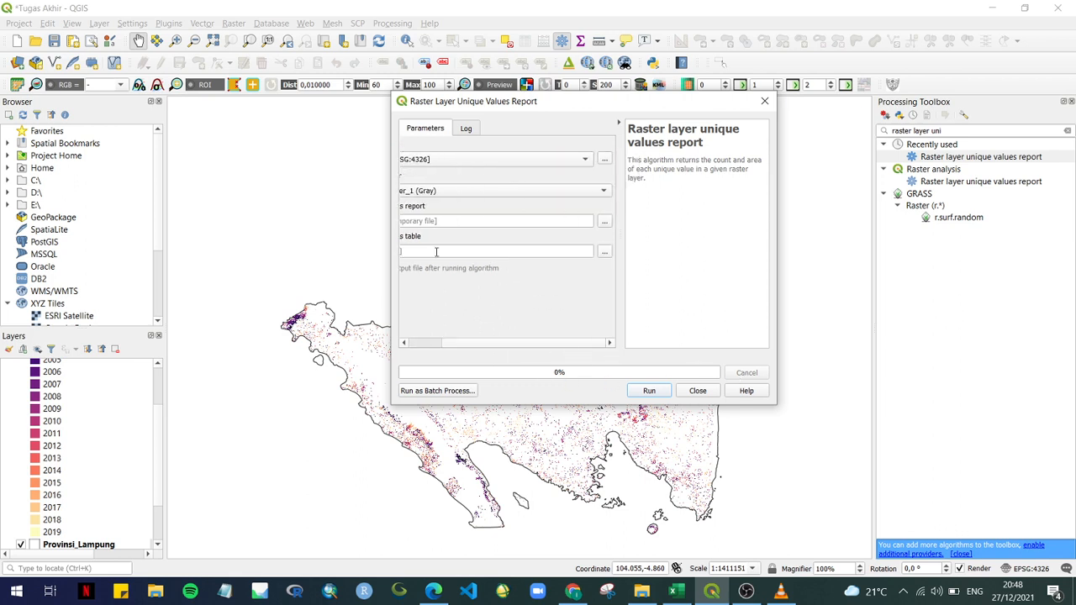
drag(391, 195, 300, 194)
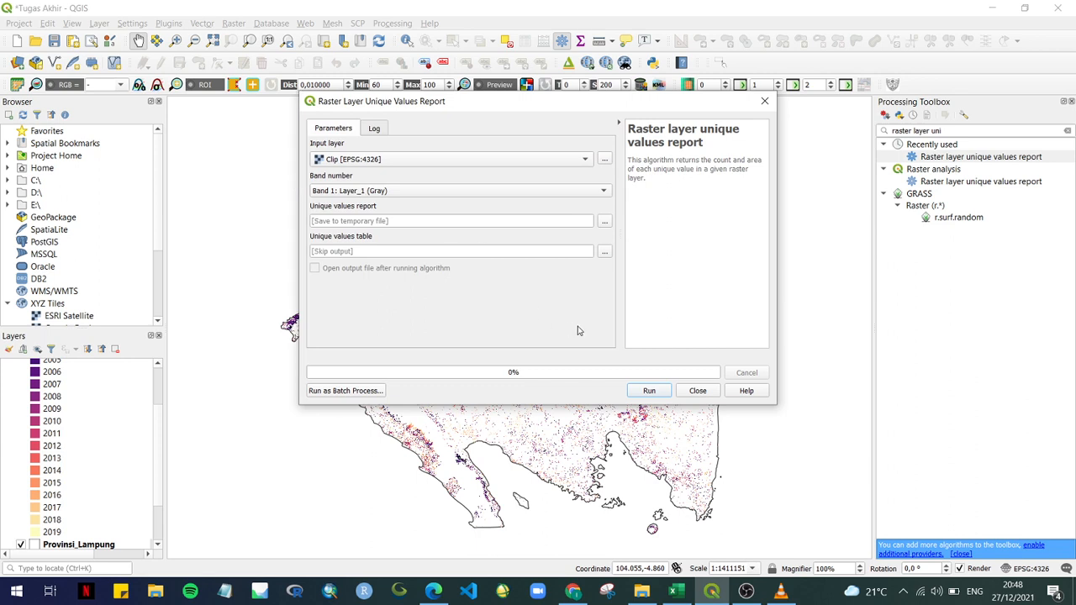
click(606, 224)
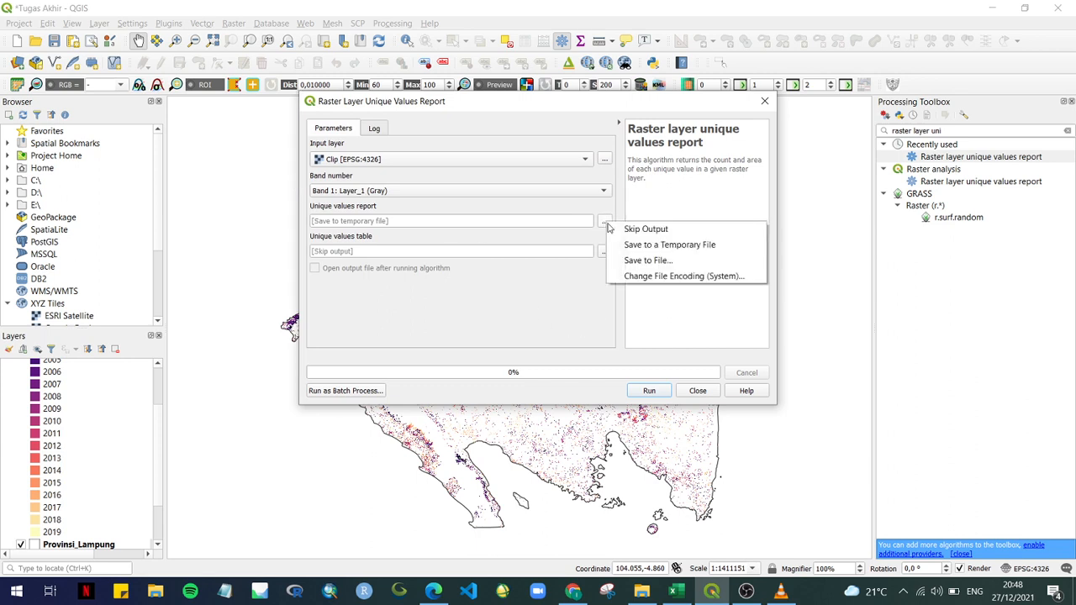
click(653, 259)
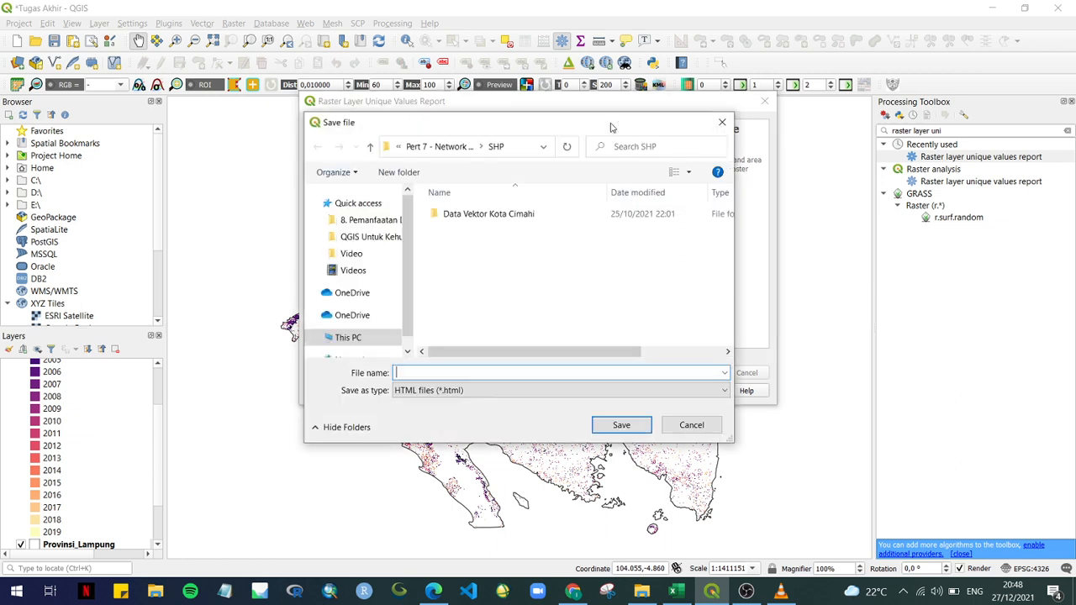
click(722, 122)
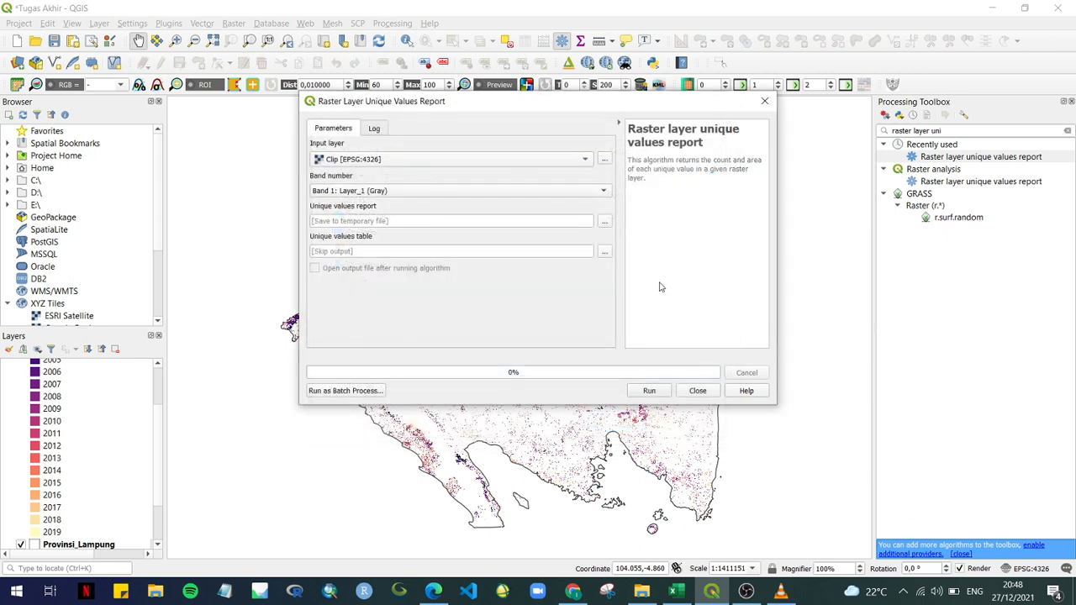
Run the unique values report on Clip band 1 to a temporary file and open the resulting HTML report.
click(651, 391)
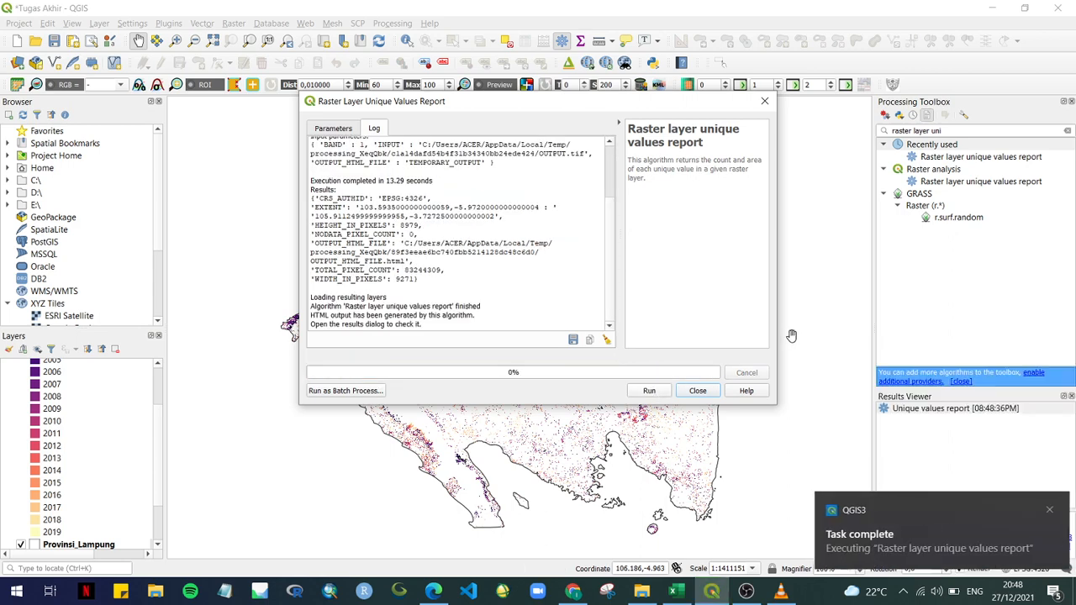
click(1044, 509)
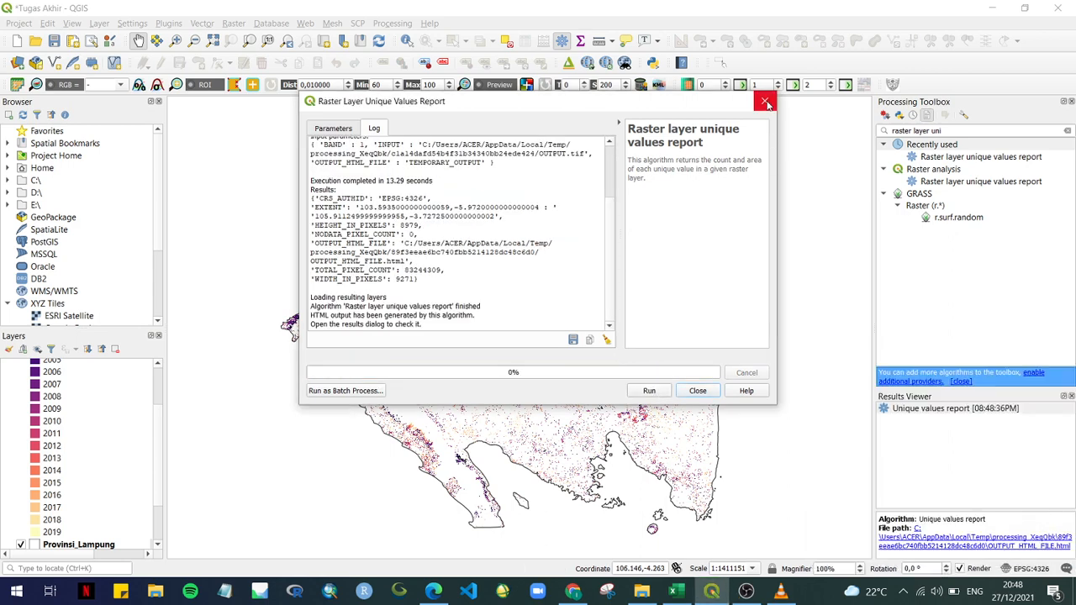
key(Escape)
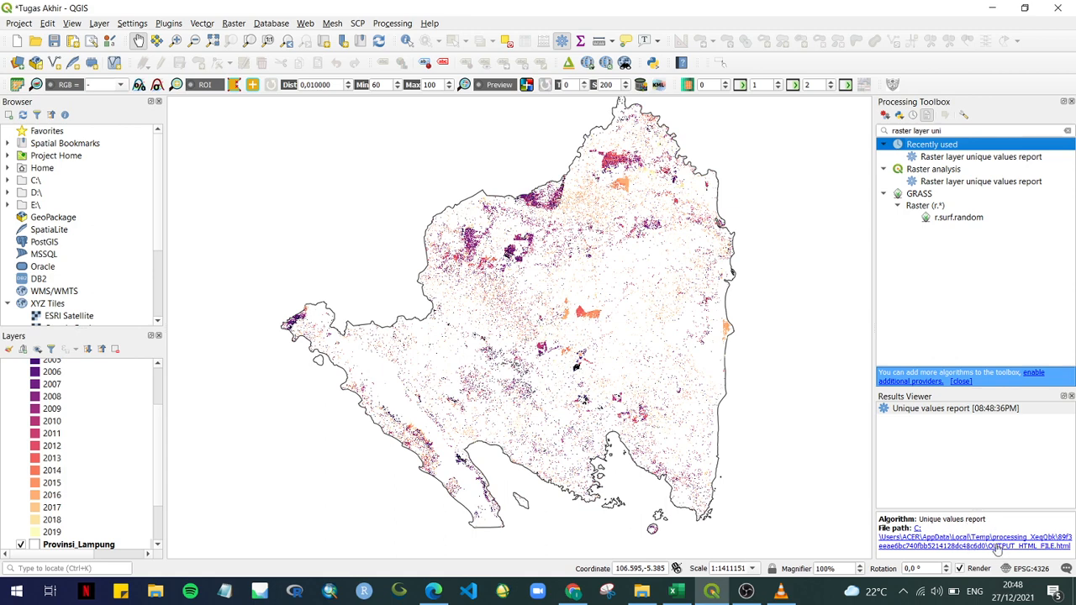
click(923, 541)
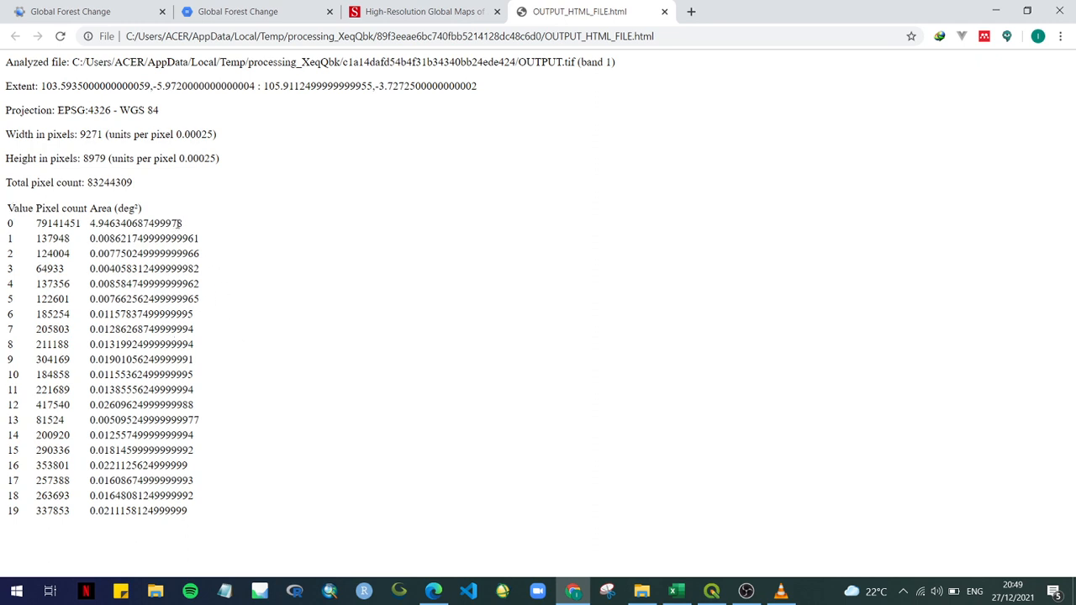
Switch to the Tabulasi workbook in Excel and review how the raster values 0 and 1 and the 2001 pixel count are tabulated.
click(673, 591)
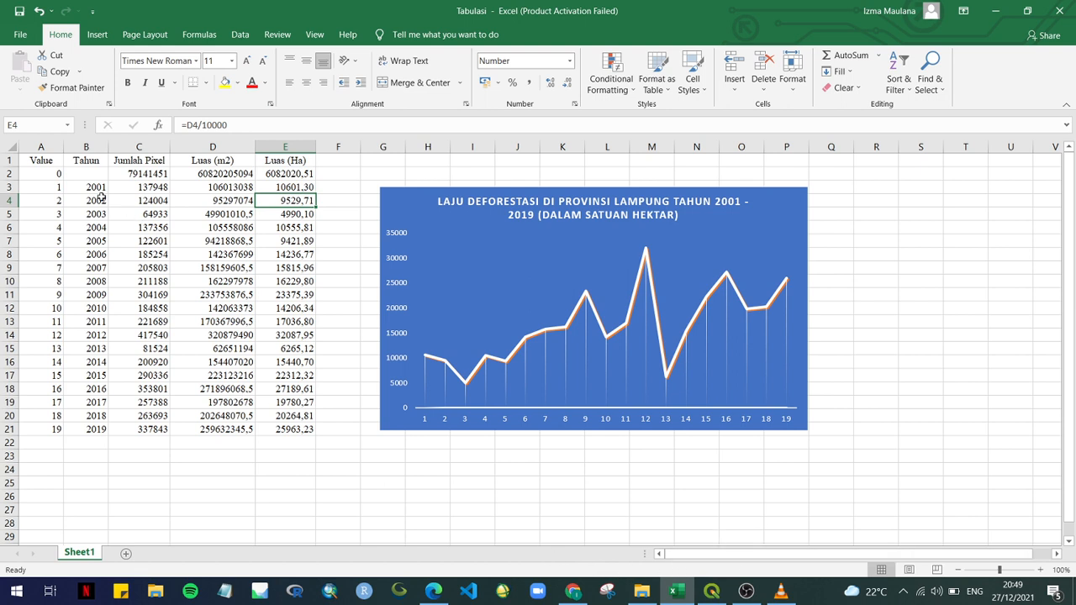
click(27, 172)
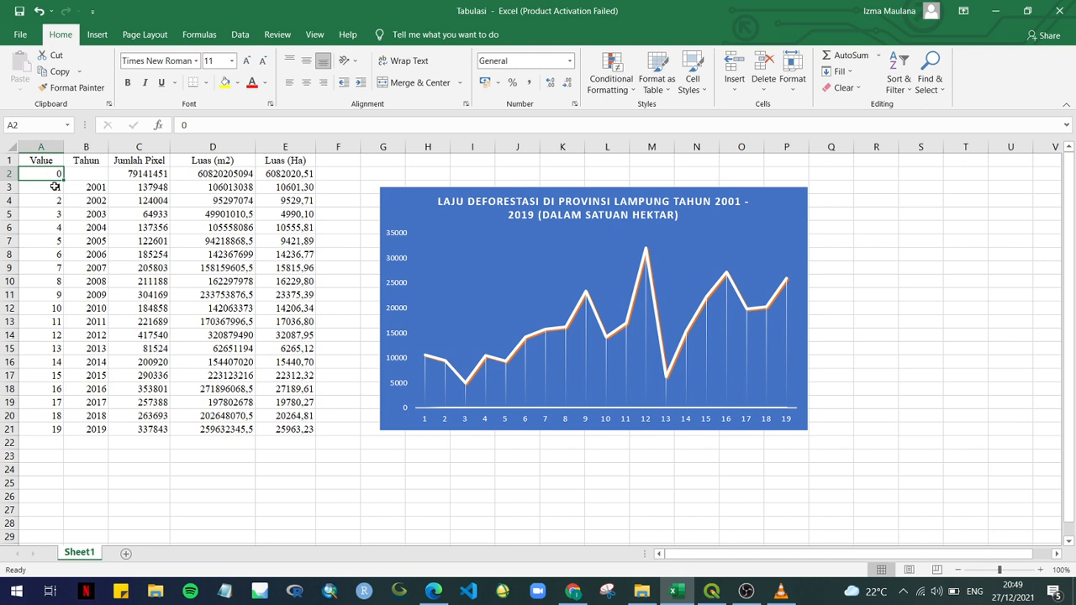
click(55, 186)
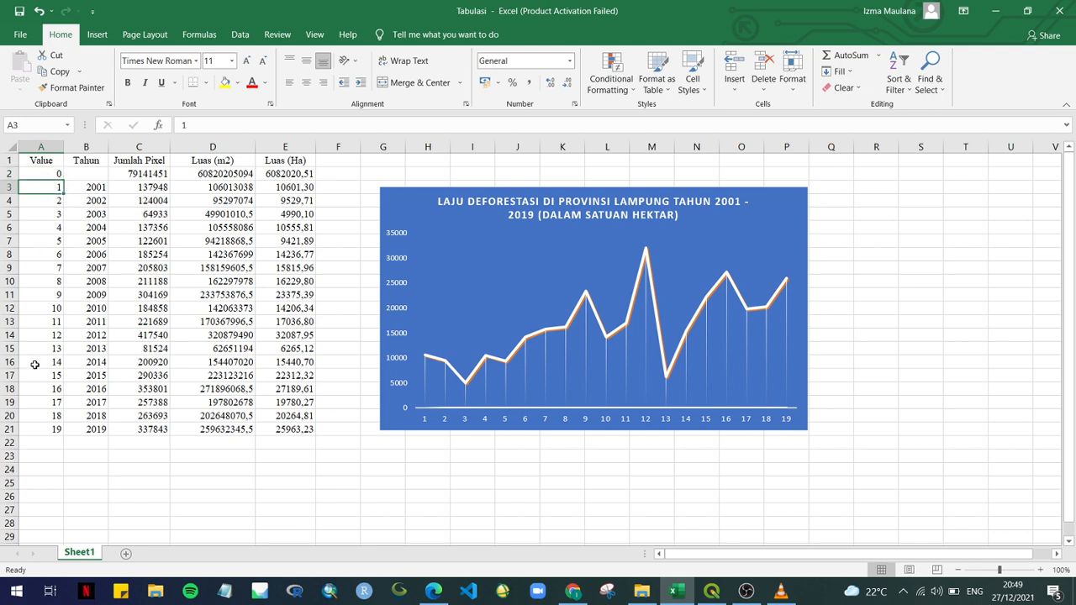
click(152, 190)
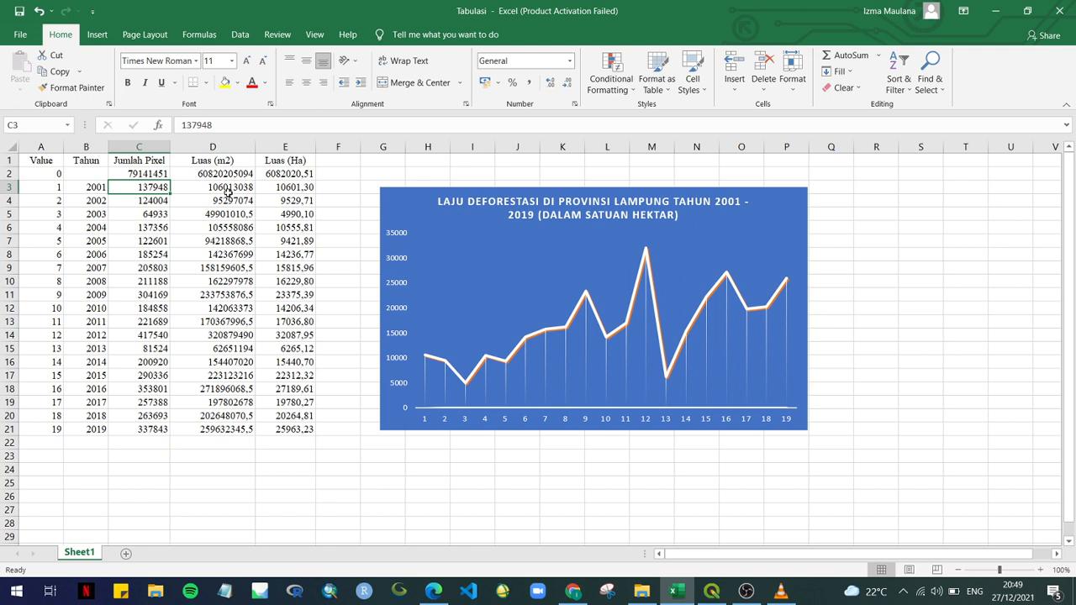
Examine the Lampung deforestation line chart and compare its point 12 with the year and hectare area in the 2012 row.
click(458, 260)
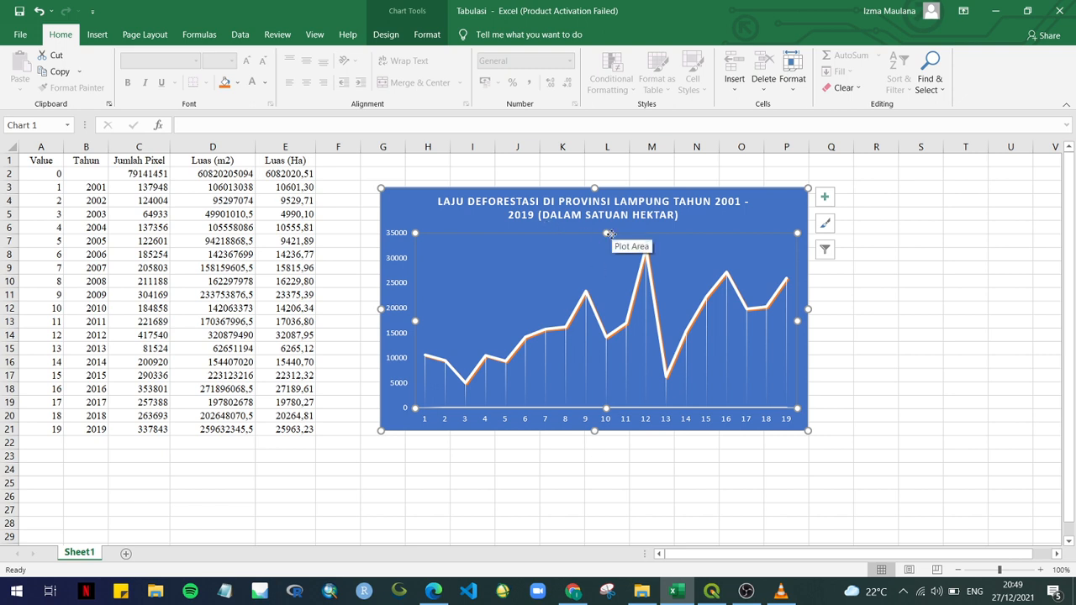
mouse_move(574, 317)
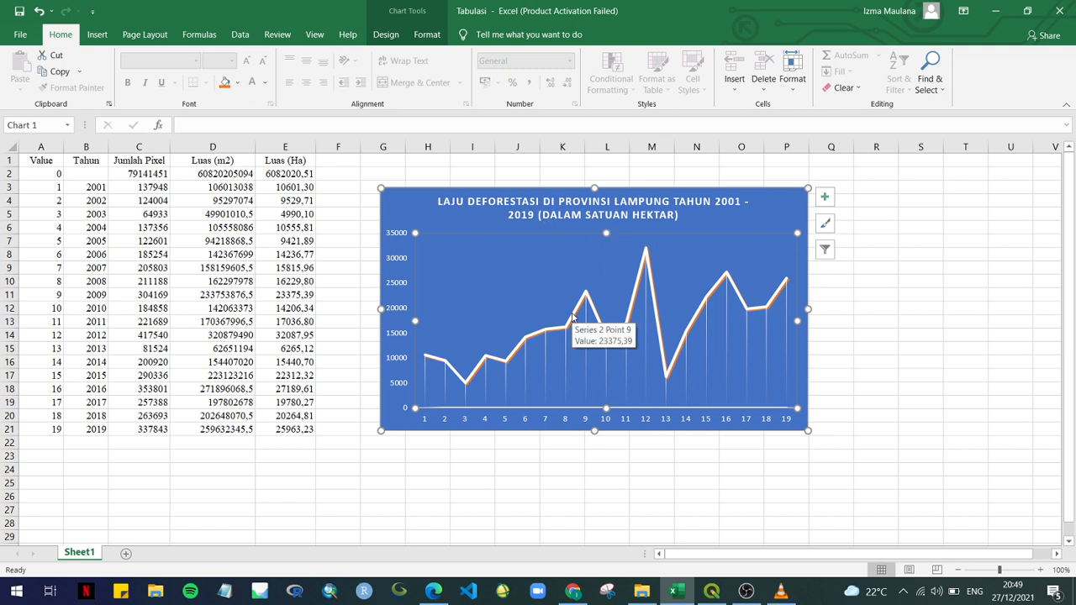
mouse_move(641, 284)
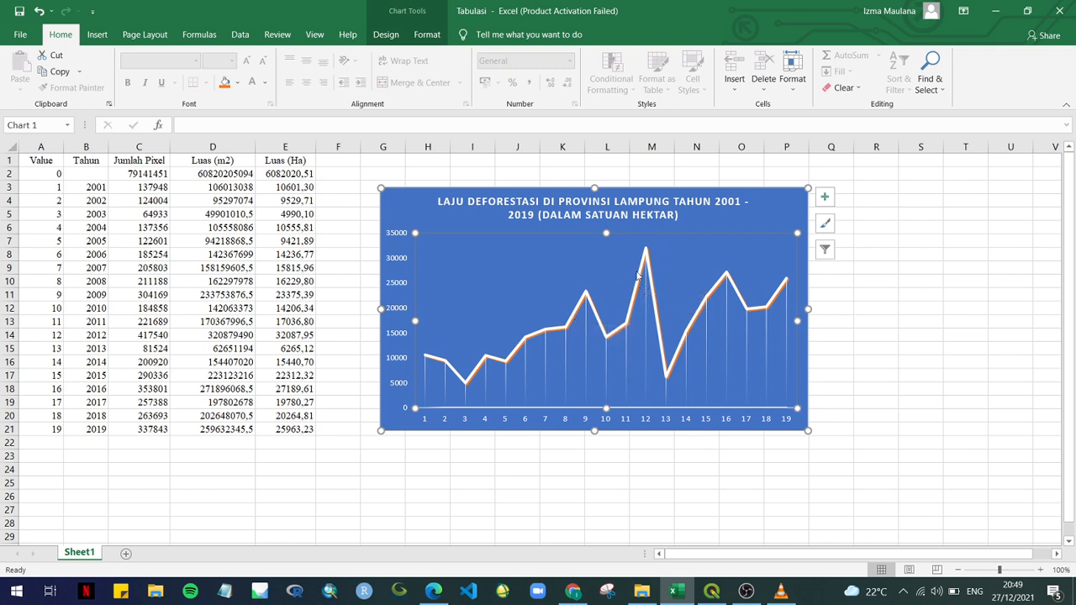
click(649, 427)
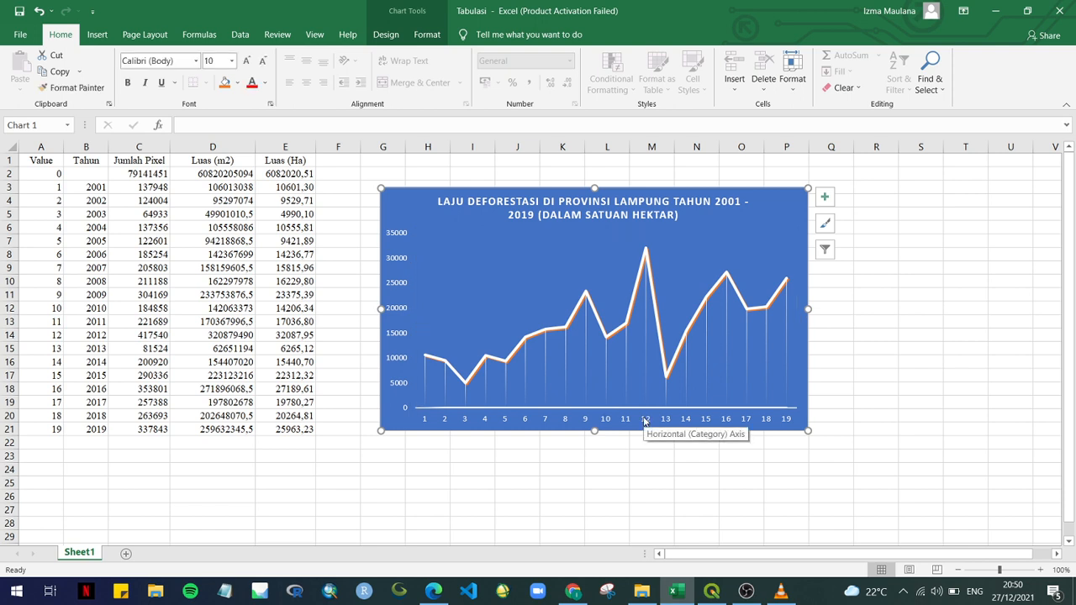
click(645, 422)
click(74, 340)
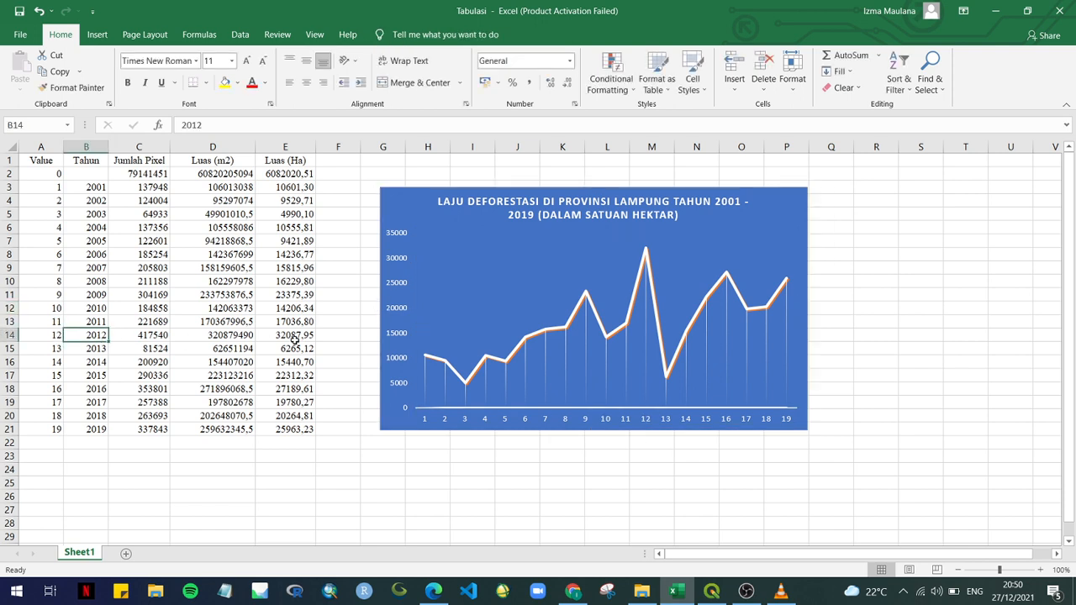
click(297, 339)
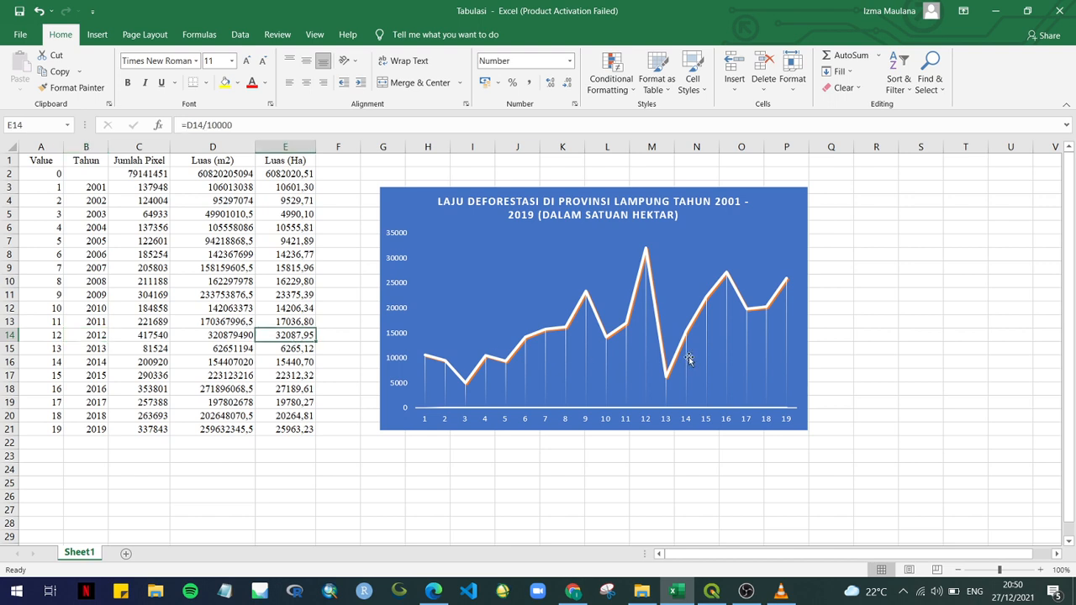